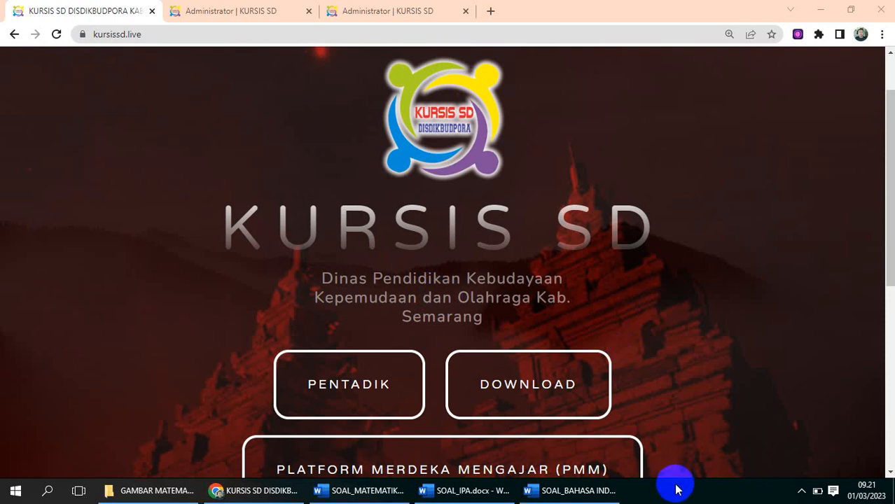
# - Switch to SOAL_BAHASA INDONESIA.doc in Word and copy the framed text box about cats in question 1
pyautogui.click(593, 492)
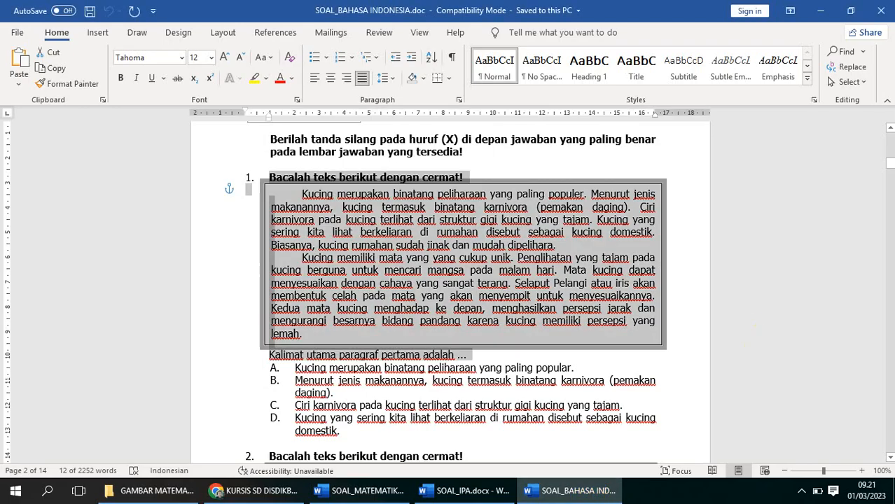
pyautogui.click(788, 179)
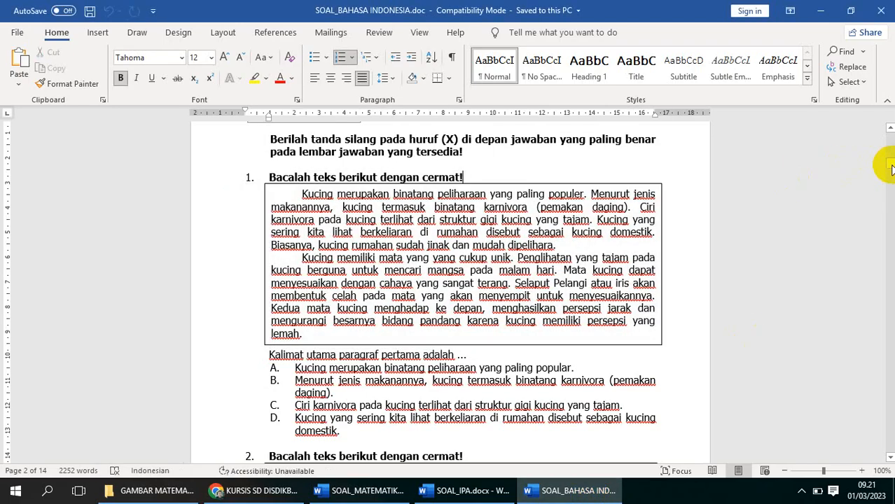
pyautogui.moveTo(889, 161)
pyautogui.mouseDown()
pyautogui.moveTo(891, 189)
pyautogui.moveTo(888, 165)
pyautogui.mouseUp()
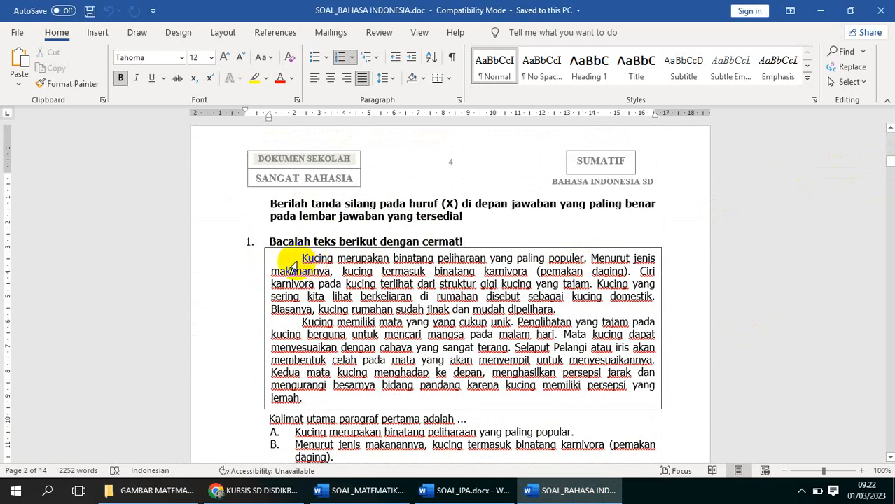
pyautogui.click(300, 259)
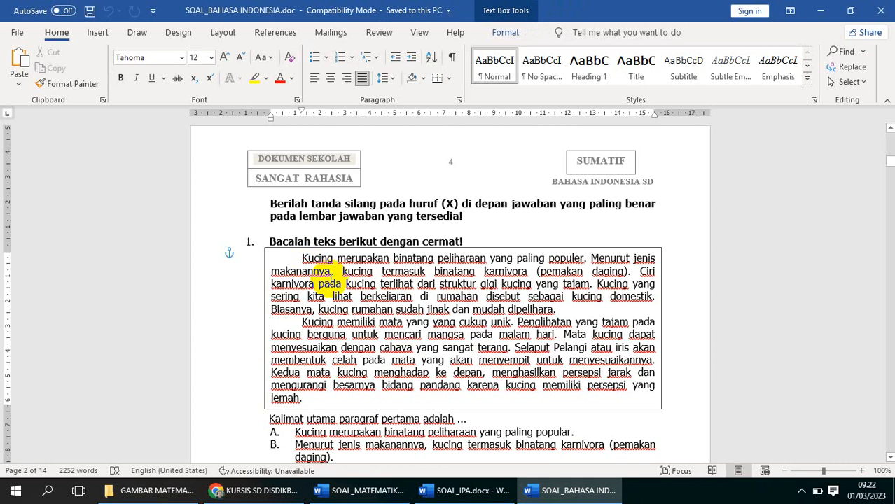
pyautogui.click(266, 250)
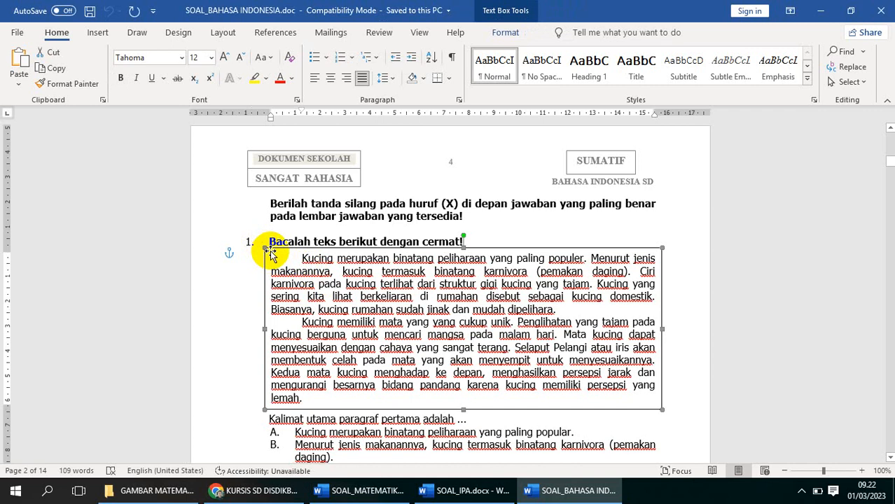
pyautogui.rightClick(271, 253)
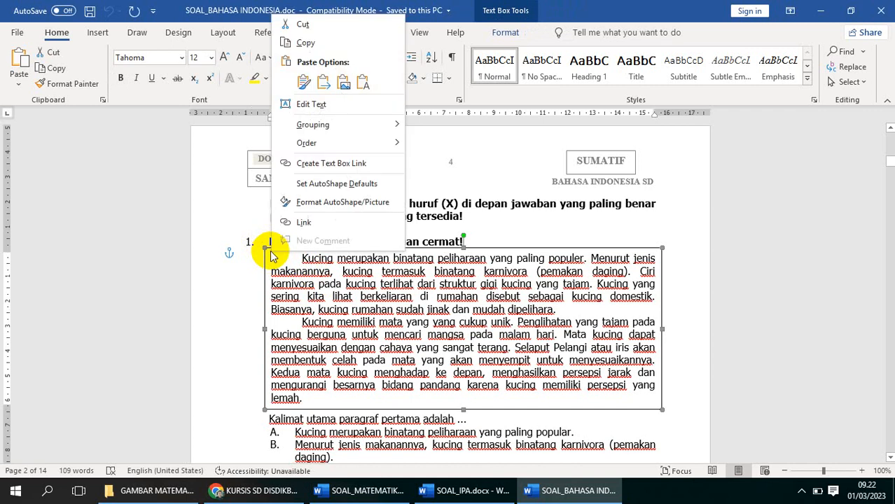
pyautogui.click(336, 45)
# - Switch to Chrome and paste the copied text box below "Bacalah teks berikut dengan cermat!" in question 1 of BI_1
pyautogui.click(254, 490)
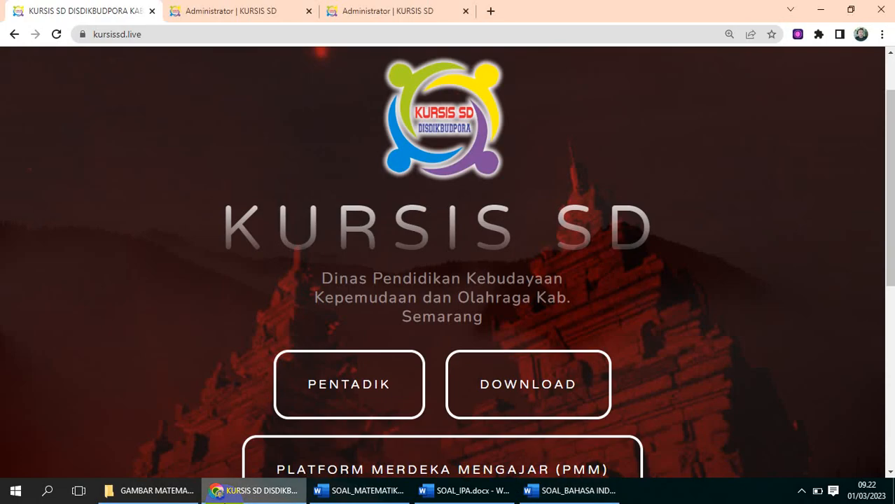
pyautogui.click(219, 21)
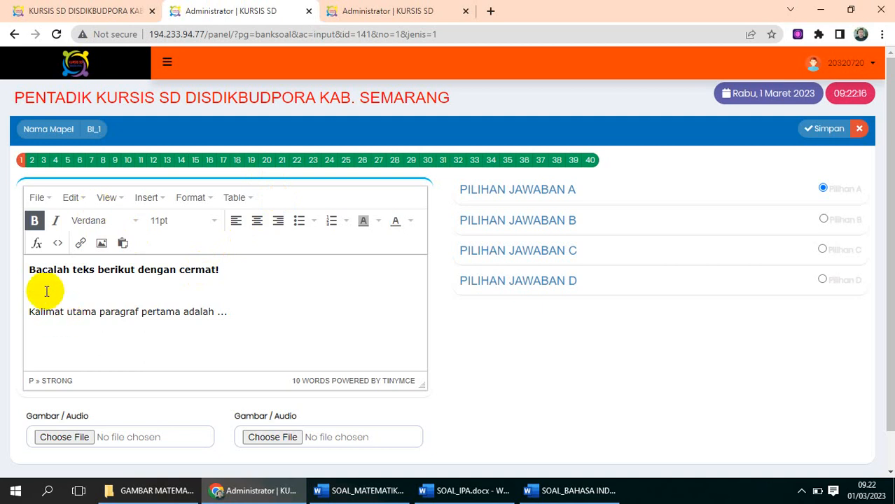
pyautogui.write('Kucing memiliki mata yang yang cukup unik. Penglihatan yang tajam pada kucing berguna untuk mencari mangsa pada malam hari. Mata kucing dapat menyesuaikan dengan cahaya yang sangat terang. Selaput Pelangi atau iris akan membentuk celah pada mata yang akan menyempit untuk menyesuaikannya. Kedua mata kucing menghadap ke depan menghasilkan persepsi jarak dan mengurangi besarnya bidang pandang karena kucing memiliki persepsi yang lemah.')
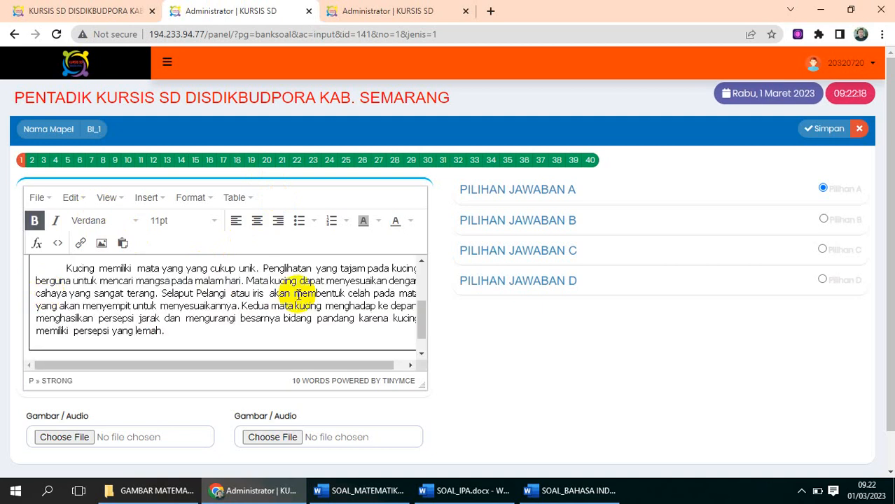
pyautogui.moveTo(420, 315); pyautogui.dragTo(421, 256)
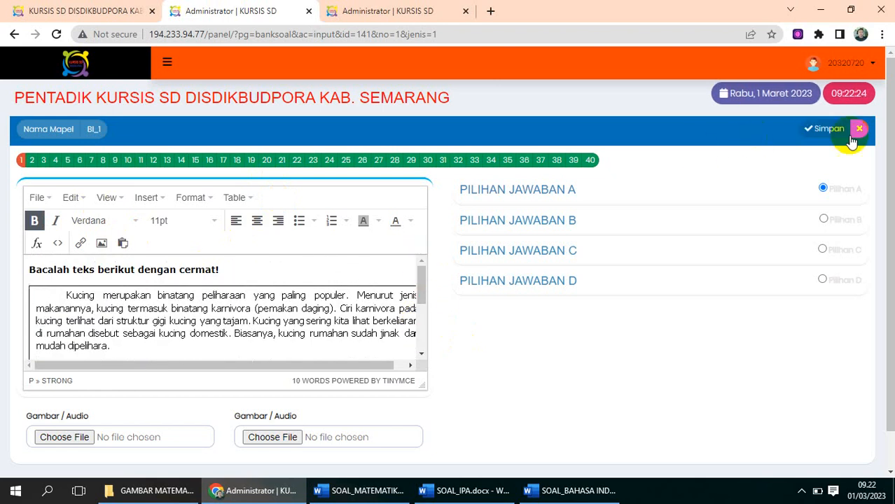
# - Save question 1 and return to the BI_1 question list to check the text box and the question line
pyautogui.click(812, 131)
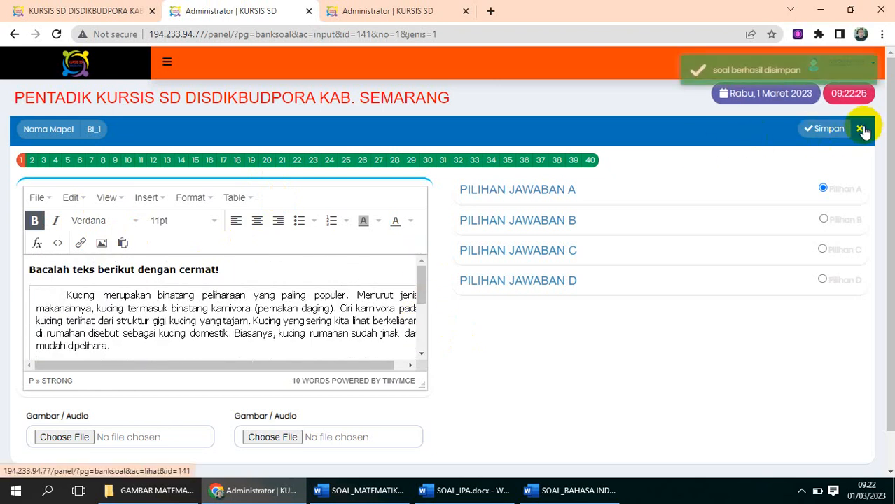
pyautogui.click(862, 130)
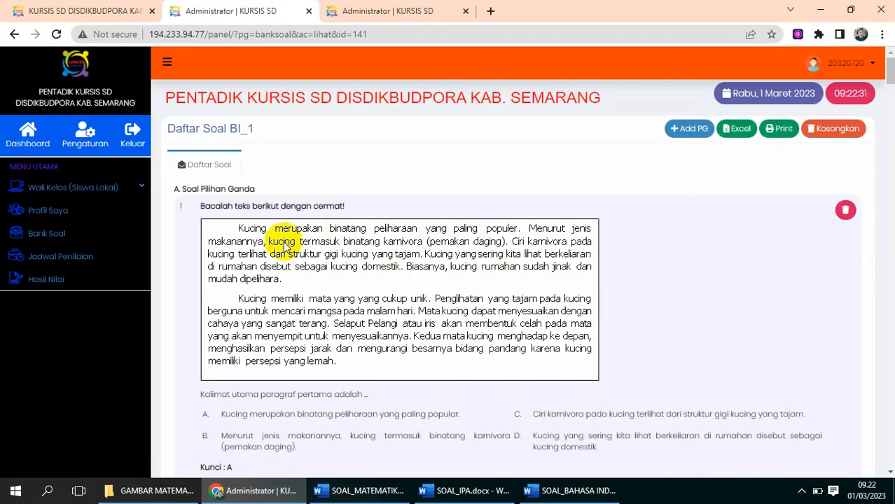
pyautogui.moveTo(277, 242); pyautogui.dragTo(426, 268)
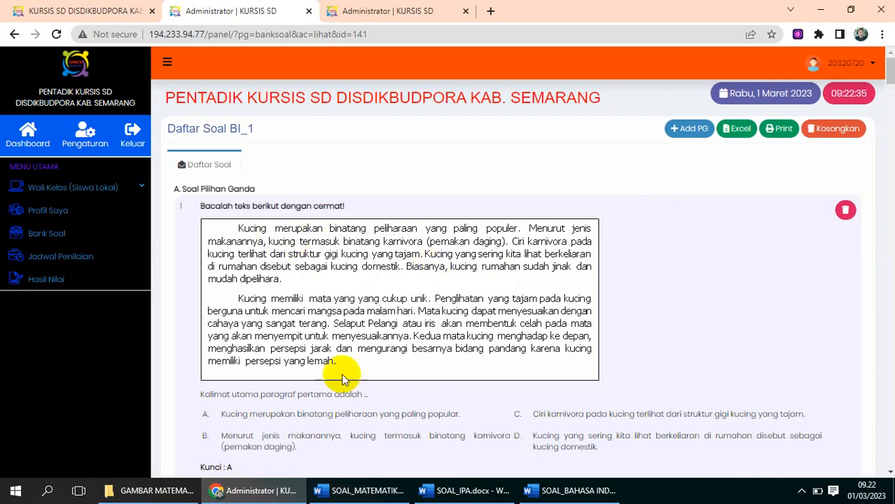
pyautogui.moveTo(271, 394); pyautogui.dragTo(350, 395)
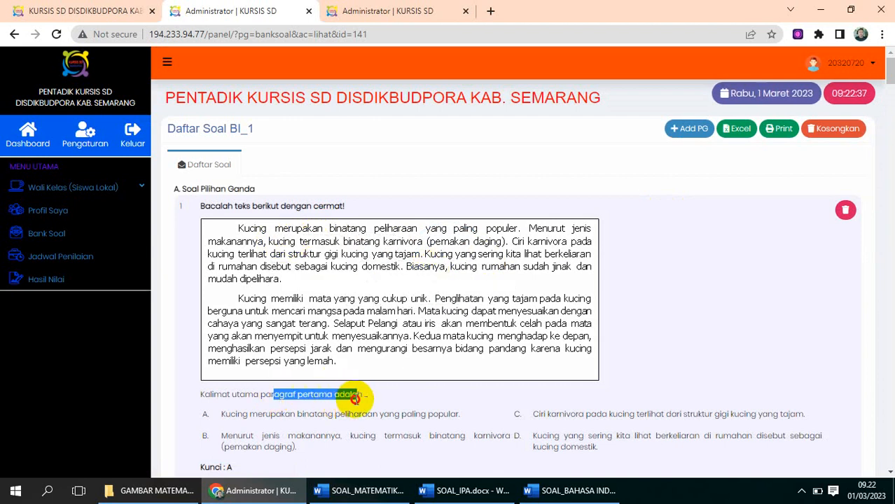
pyautogui.click(280, 394)
pyautogui.moveTo(280, 394); pyautogui.dragTo(361, 394)
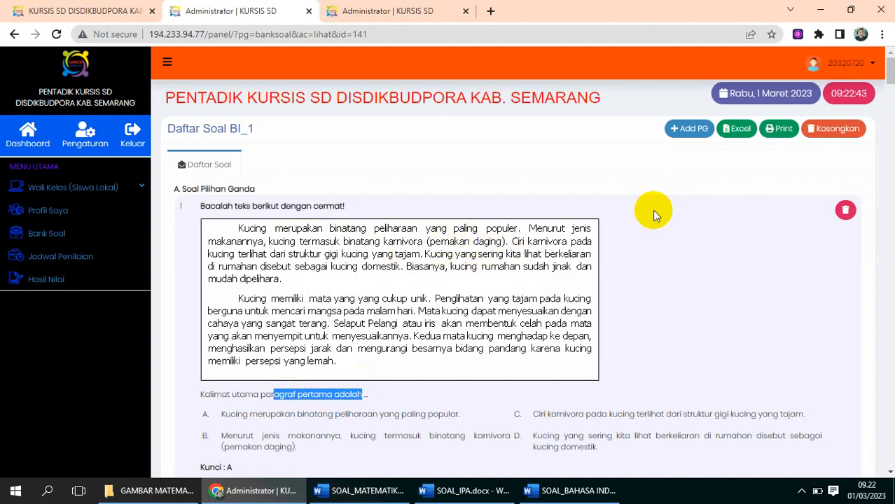
# - Reopen question 1 of BI_1 for editing and delete all of its question text
pyautogui.click(693, 130)
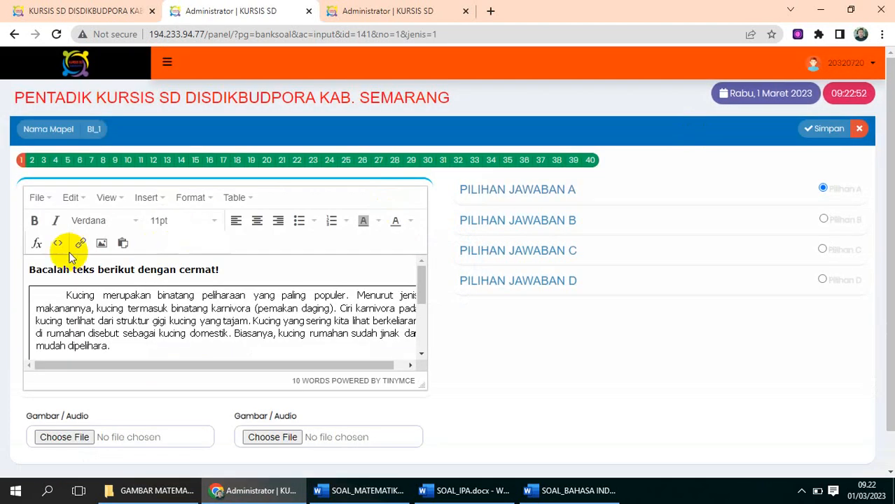
pyautogui.click(28, 269)
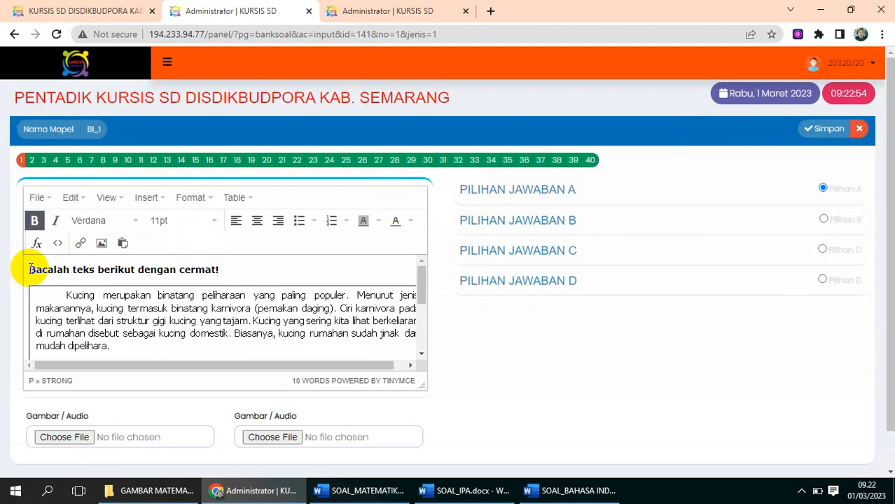
pyautogui.moveTo(28, 268); pyautogui.dragTo(318, 401)
pyautogui.press('Delete')
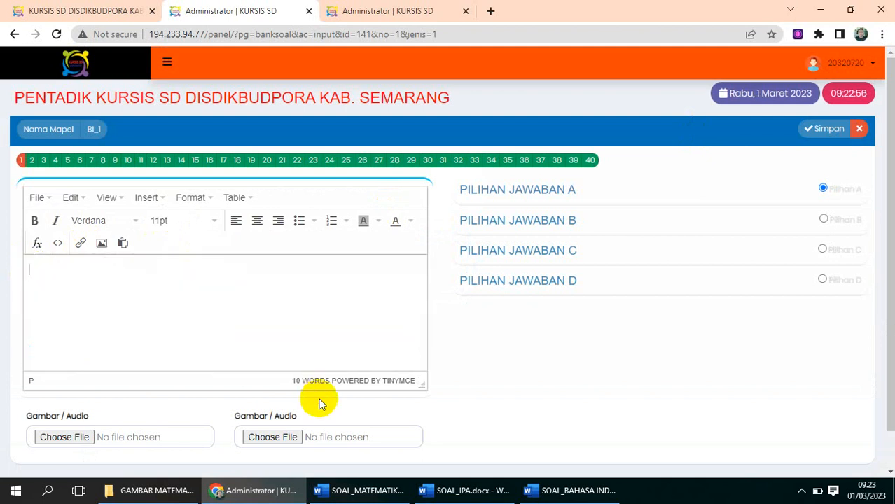
# - Switch to SOAL_BAHASA INDONESIA.doc and copy question 1 from "Bacalah teks berikut dengan cermat!" through "Kalimat utama paragraf pertama adalah ...", including the text box
pyautogui.click(553, 491)
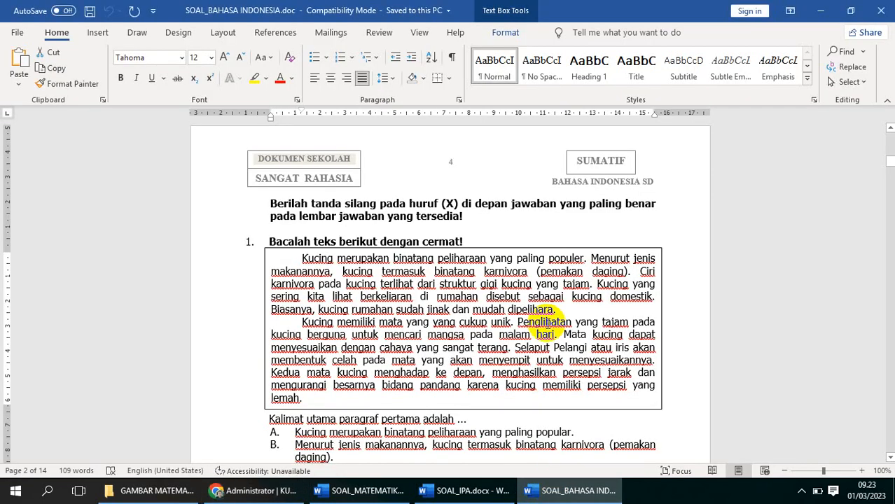
pyautogui.click(423, 361)
pyautogui.moveTo(469, 419); pyautogui.dragTo(276, 242)
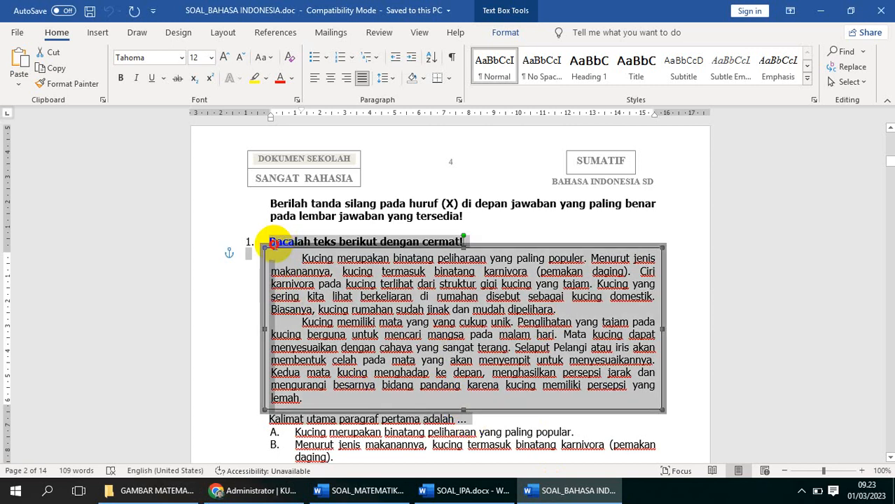
pyautogui.rightClick(277, 244)
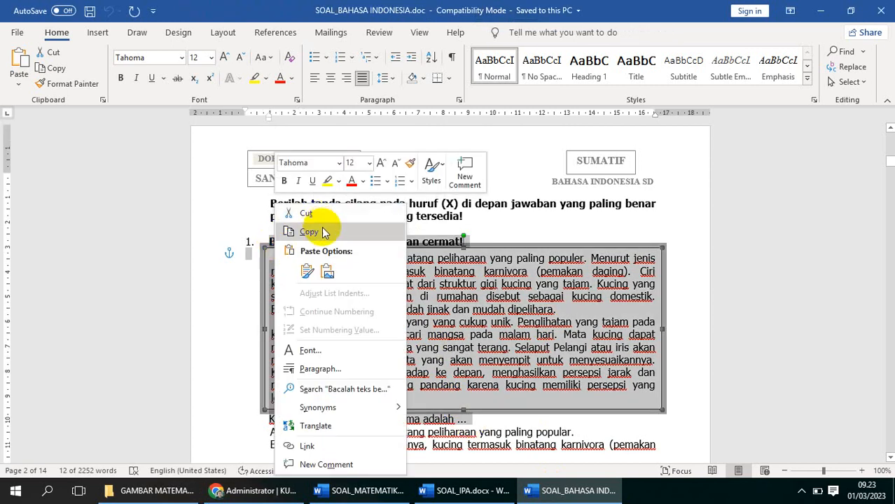
pyautogui.click(294, 232)
# - Switch to Chrome, paste the copied text into question 1, and remove the list number before "Bacalah teks berikut dengan cermat!"
pyautogui.click(258, 490)
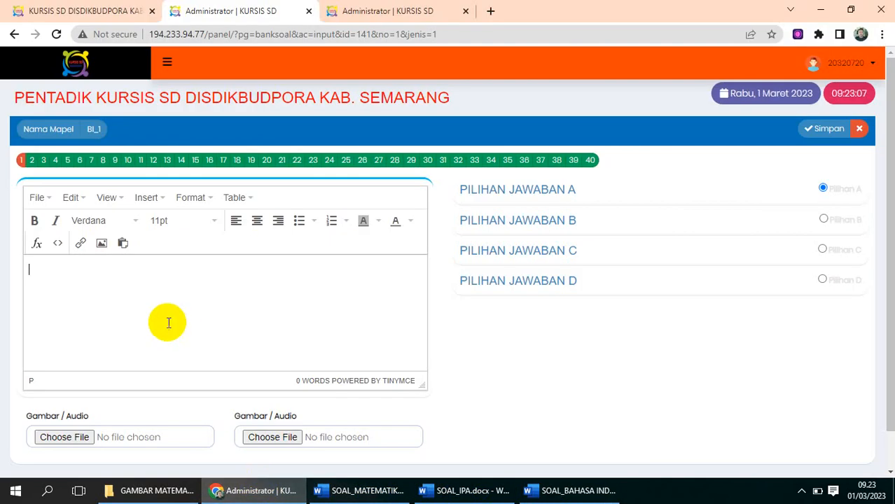
pyautogui.hotkey('ctrl', 'v')
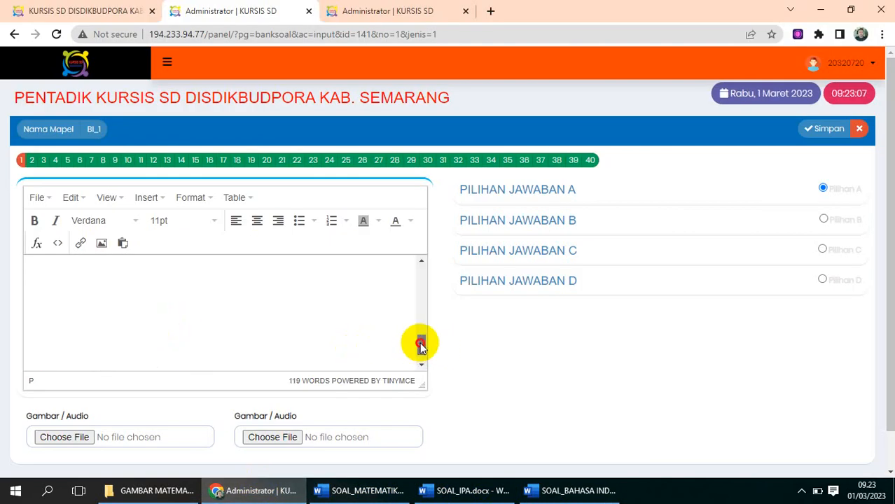
pyautogui.moveTo(415, 348); pyautogui.dragTo(418, 264)
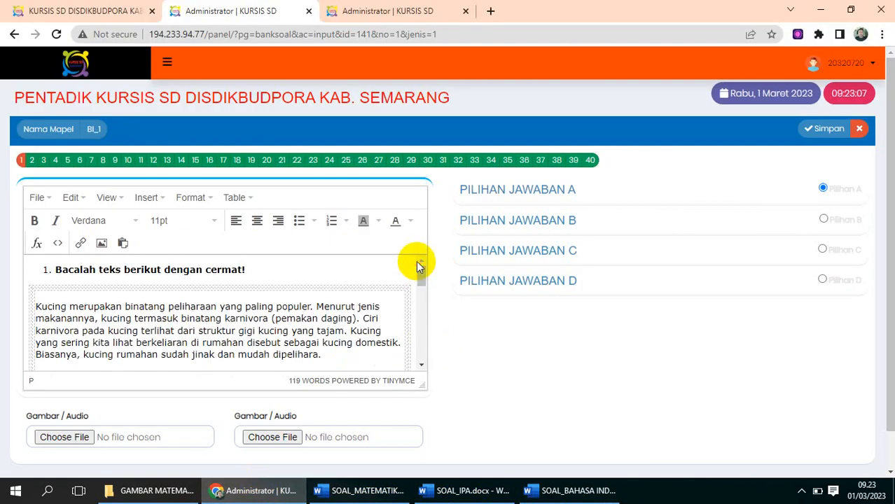
pyautogui.click(56, 271)
pyautogui.press('BackSpace')
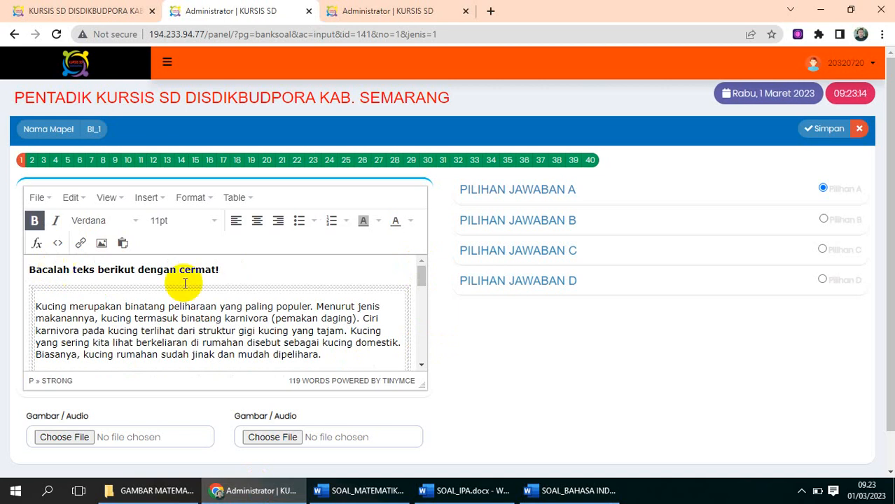
pyautogui.moveTo(422, 271); pyautogui.dragTo(423, 353)
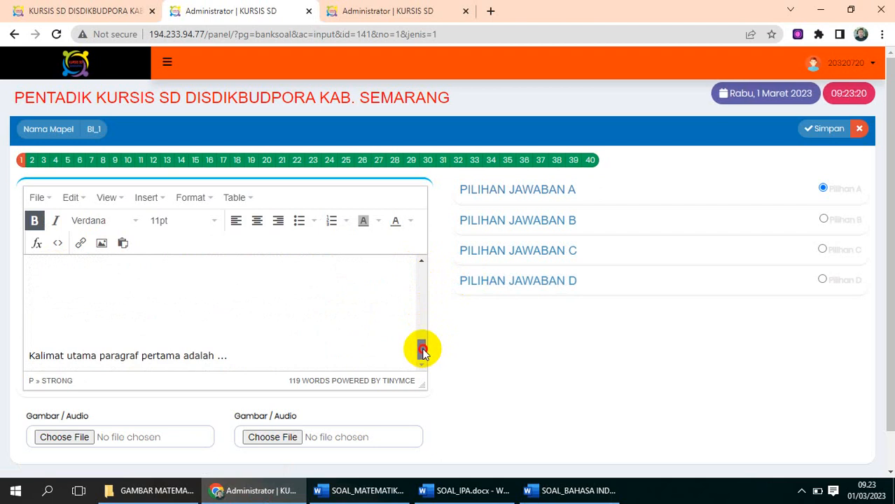
pyautogui.click(35, 311)
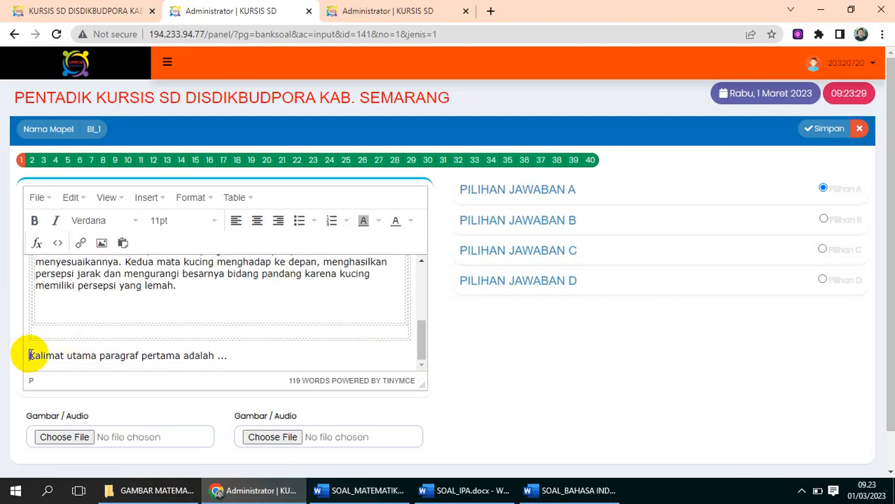
pyautogui.click(266, 313)
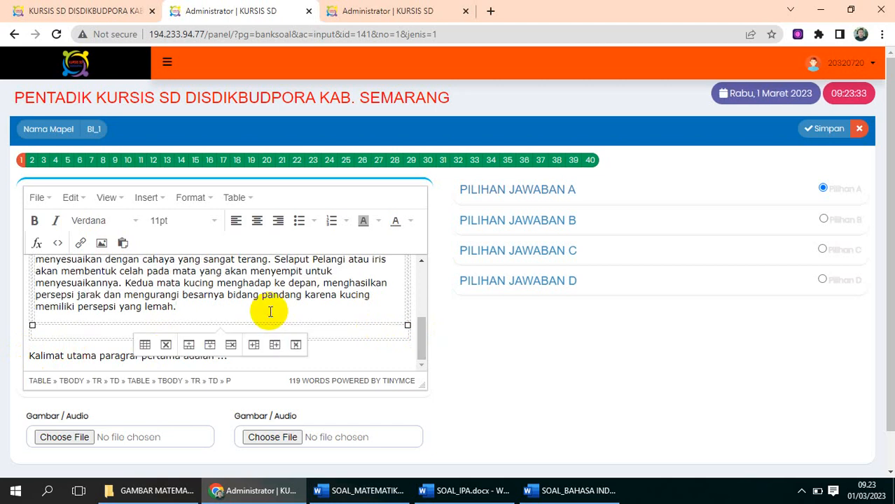
# - Save question 1 and return to the BI_1 question list to review the reading text
pyautogui.click(828, 129)
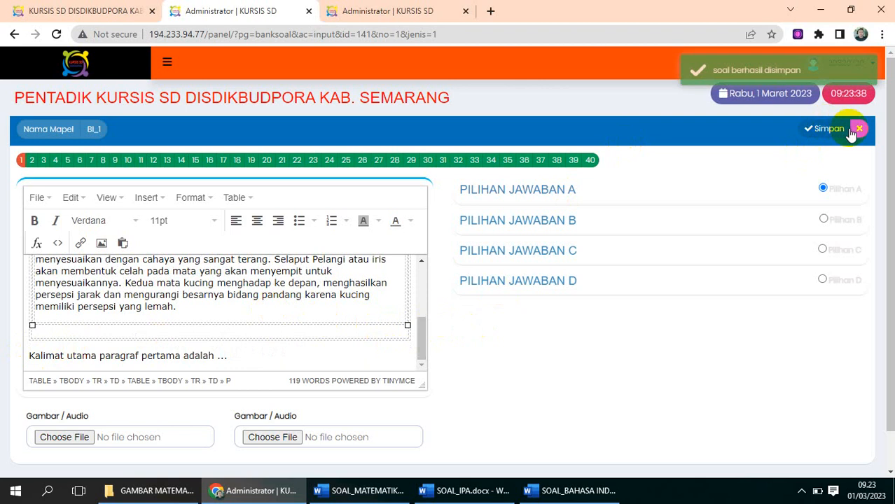
pyautogui.click(859, 130)
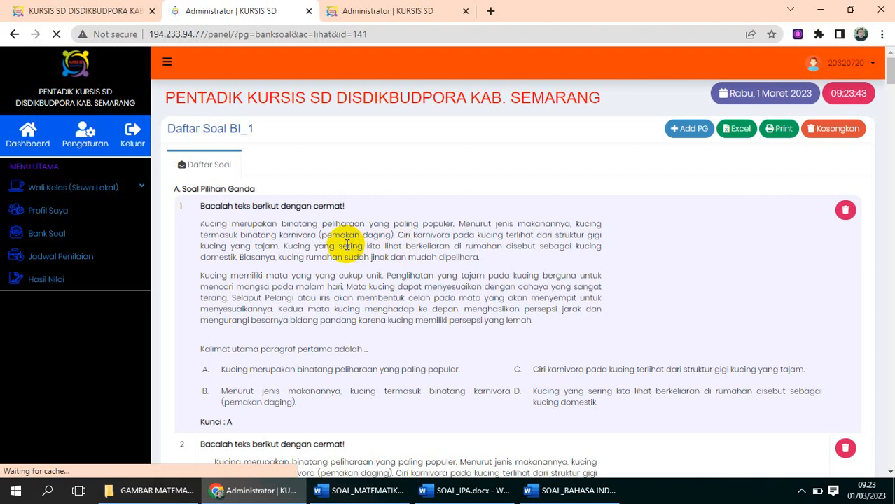
pyautogui.moveTo(203, 224); pyautogui.dragTo(518, 324)
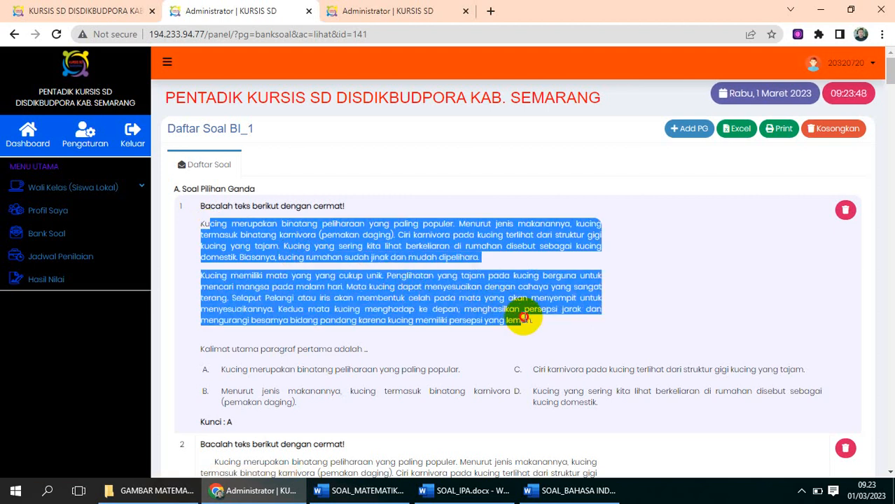
pyautogui.click(438, 249)
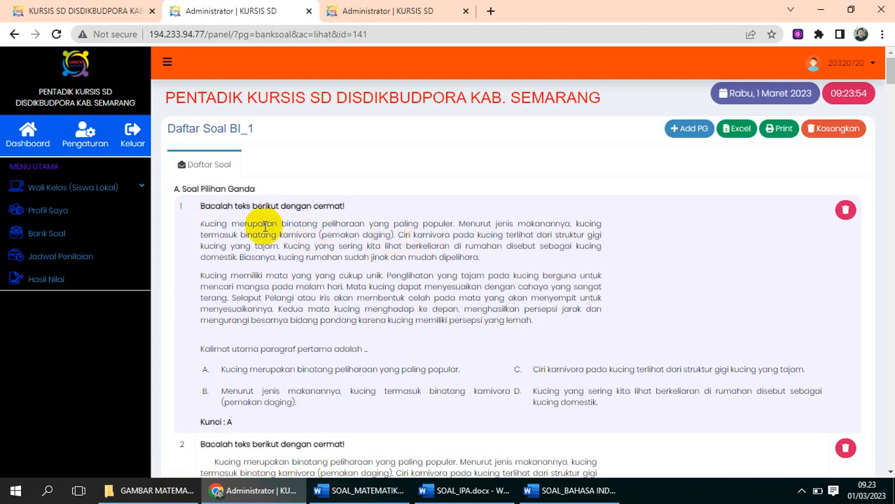
pyautogui.moveTo(263, 226); pyautogui.dragTo(372, 257)
pyautogui.moveTo(382, 297); pyautogui.dragTo(464, 311)
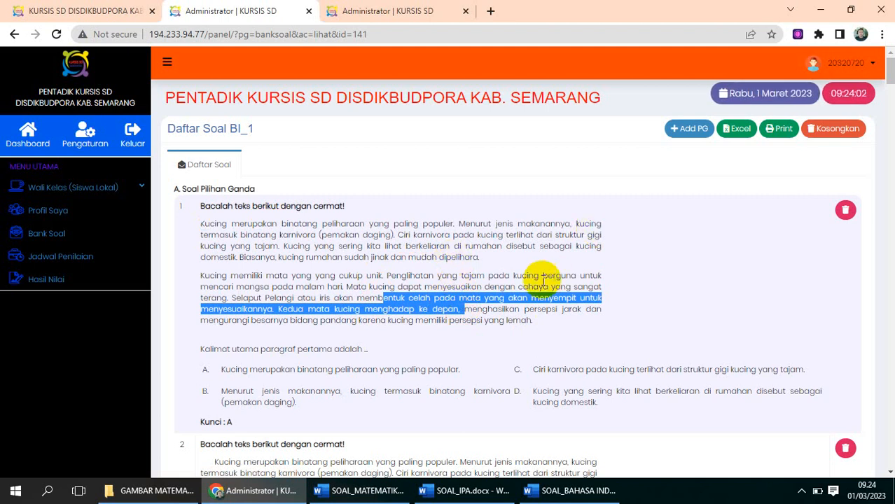
# - Switch to SOAL_MATEMATIKA.docx in Word and copy the pyramid picture from question 4
pyautogui.click(359, 490)
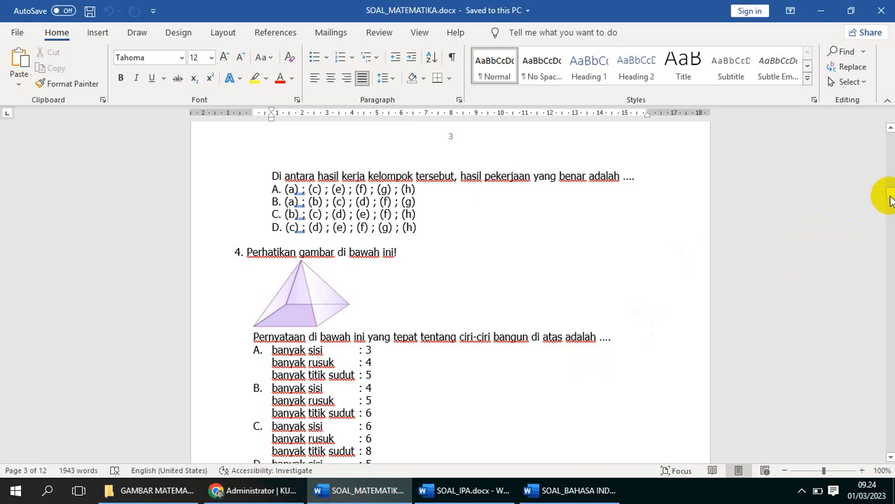
pyautogui.click(299, 301)
pyautogui.rightClick(300, 301)
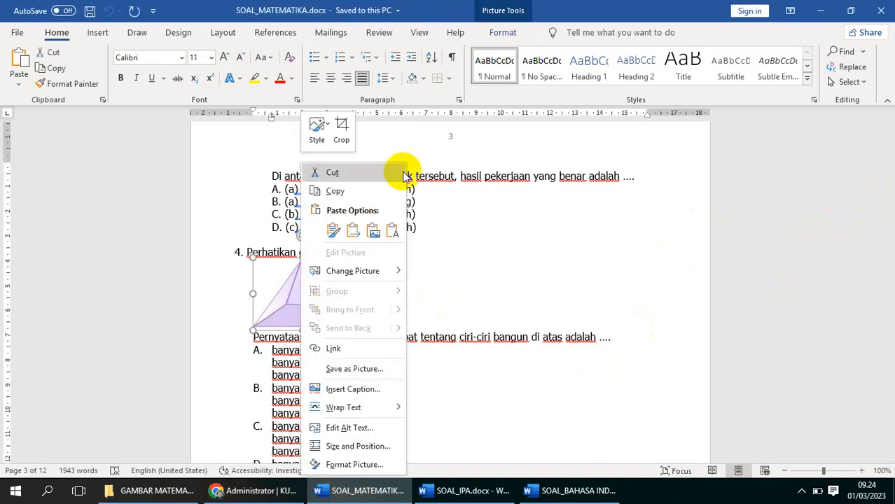
pyautogui.click(335, 191)
pyautogui.click(530, 254)
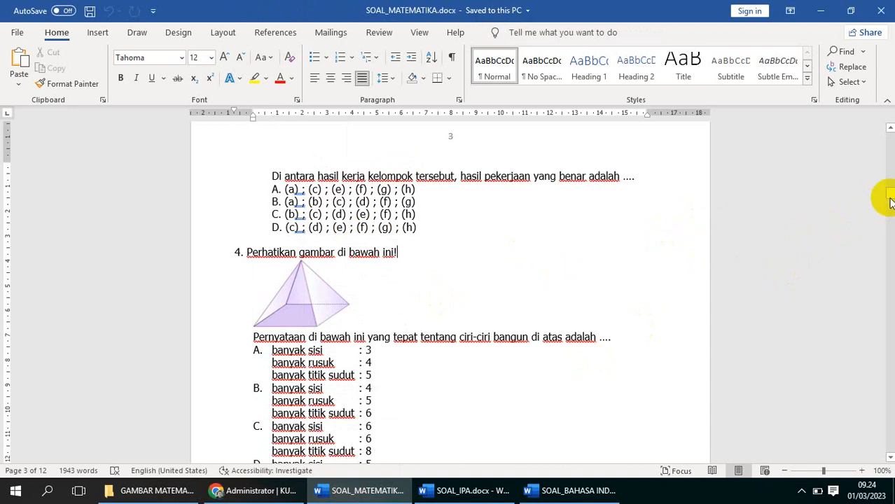
pyautogui.moveTo(889, 193); pyautogui.dragTo(889, 145)
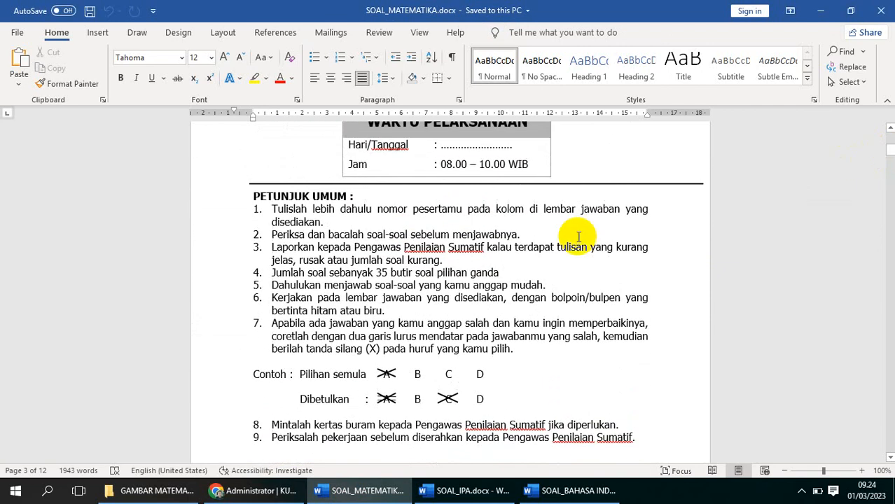
# - Switch to File Explorer and examine the subject folders in GAMBAR SIMULASI and the question images in GAMBAR MATEMATIKA
pyautogui.click(148, 489)
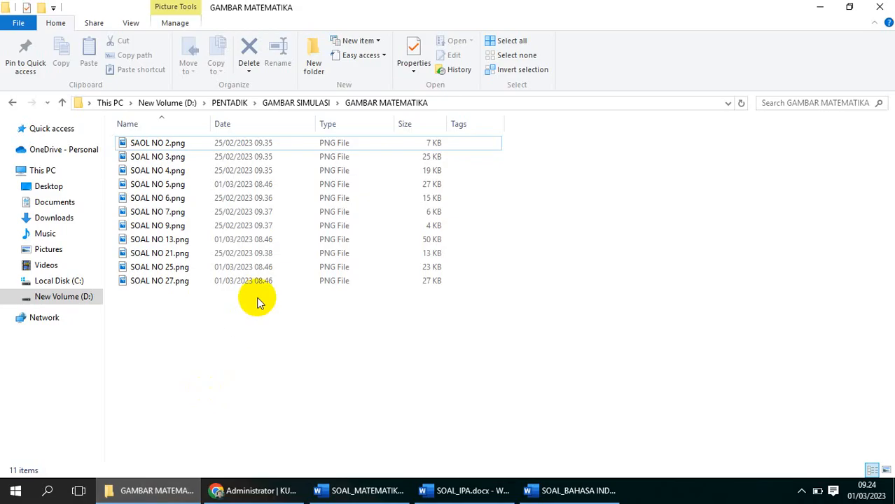
pyautogui.click(279, 104)
pyautogui.click(248, 210)
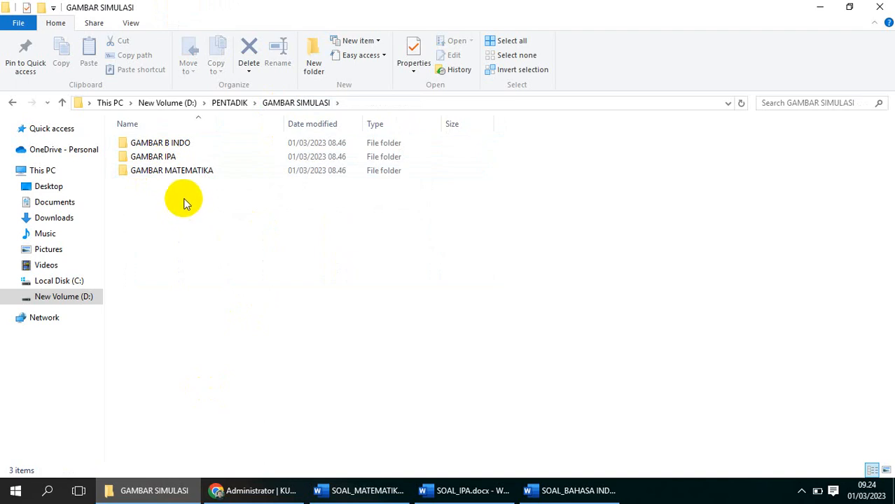
pyautogui.doubleClick(180, 173)
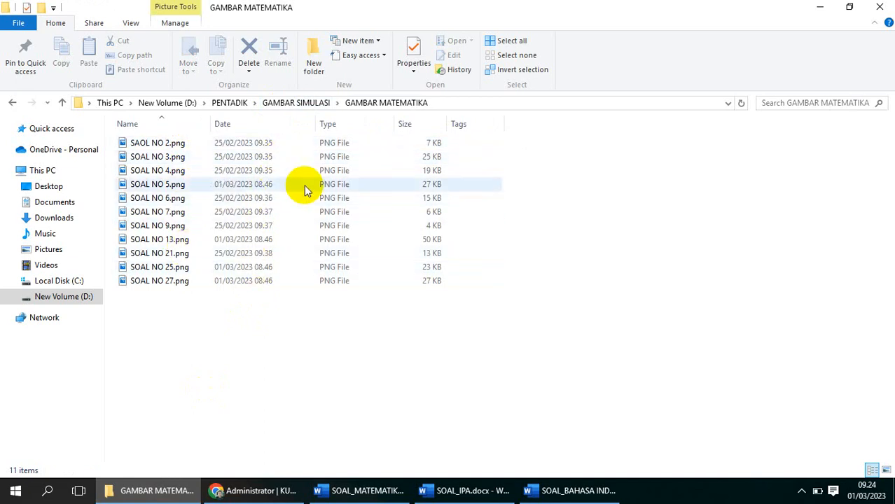
pyautogui.click(311, 105)
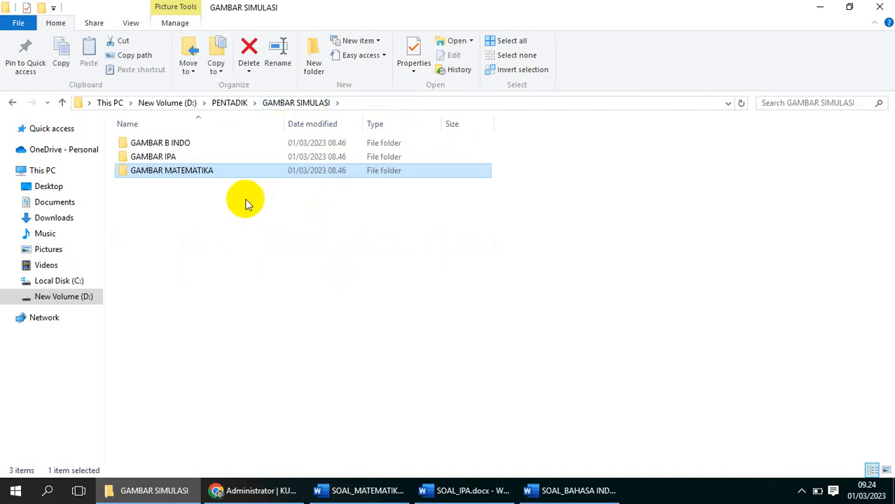
pyautogui.click(168, 173)
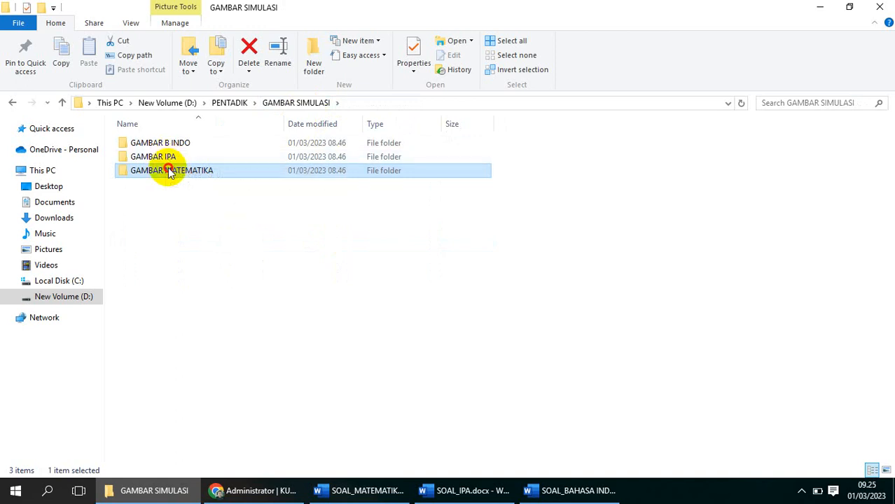
pyautogui.doubleClick(168, 173)
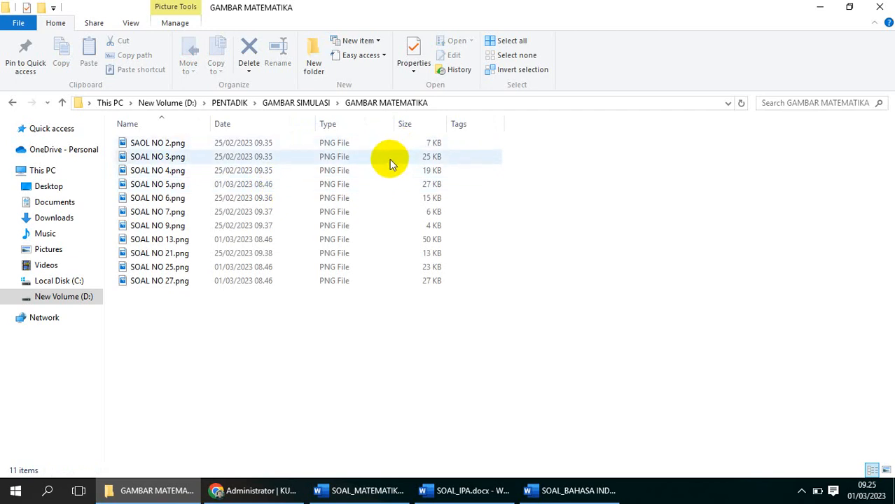
pyautogui.click(301, 102)
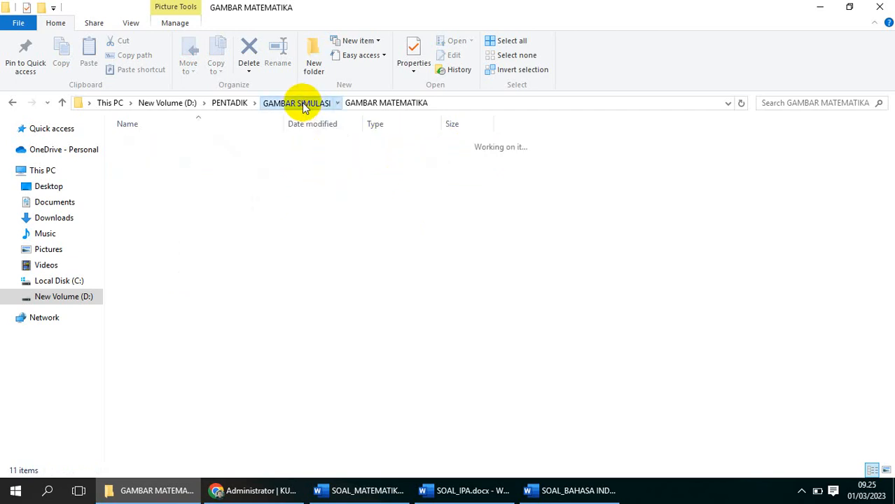
pyautogui.click(291, 224)
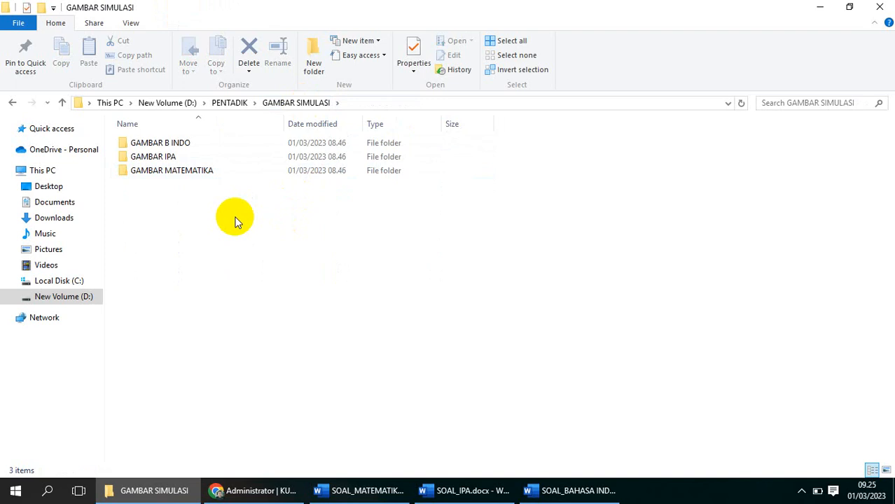
pyautogui.doubleClick(171, 173)
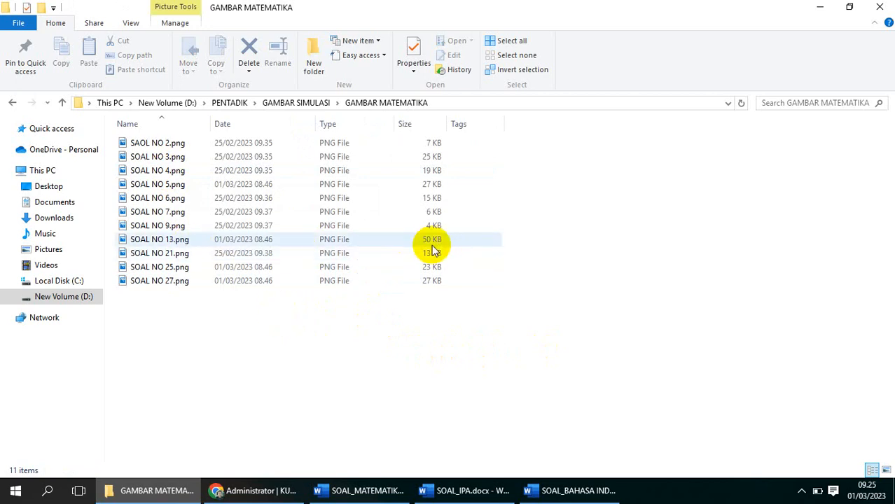
# - Open SOAL NO 13.png in Paint, resize it to 80 percent with the aspect ratio maintained, and save it before closing Paint
pyautogui.click(152, 241)
pyautogui.rightClick(155, 240)
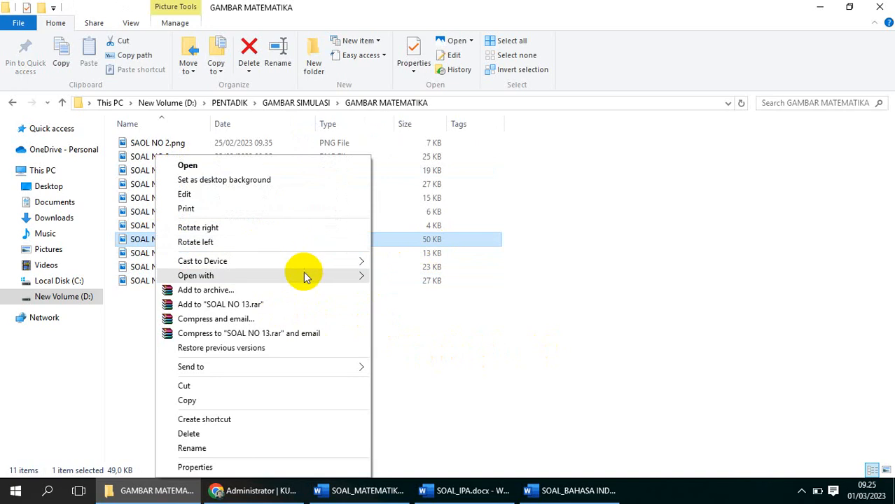
pyautogui.moveTo(306, 274)
pyautogui.click(443, 362)
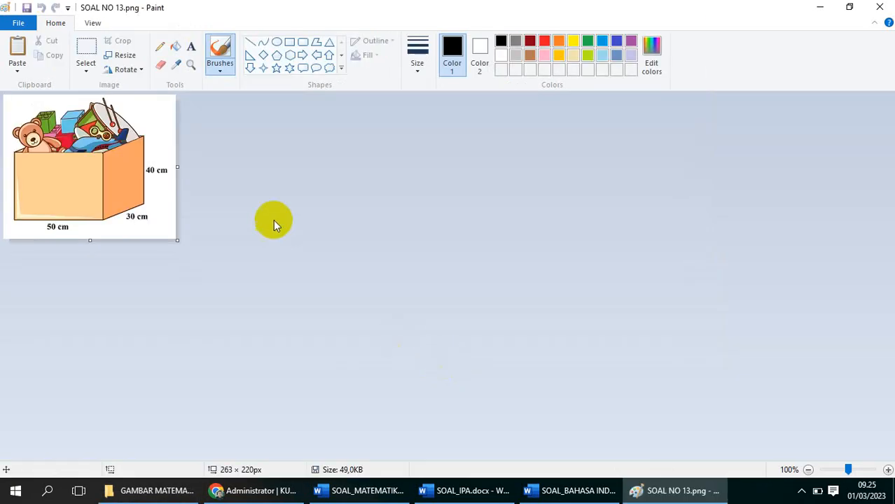
pyautogui.click(119, 56)
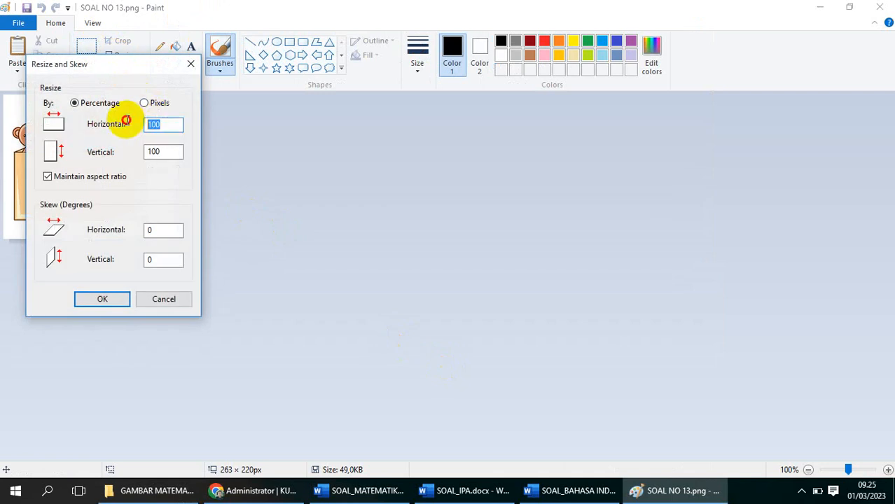
pyautogui.write('80')
pyautogui.click(102, 299)
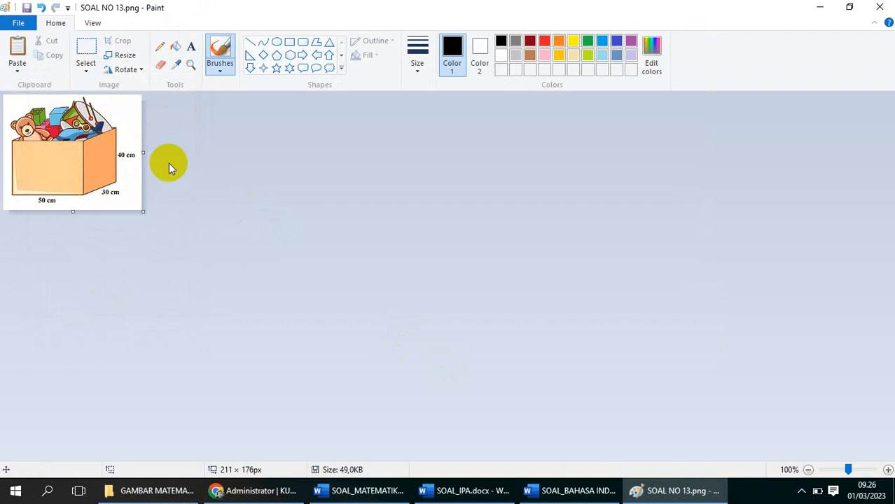
pyautogui.click(27, 10)
pyautogui.click(880, 7)
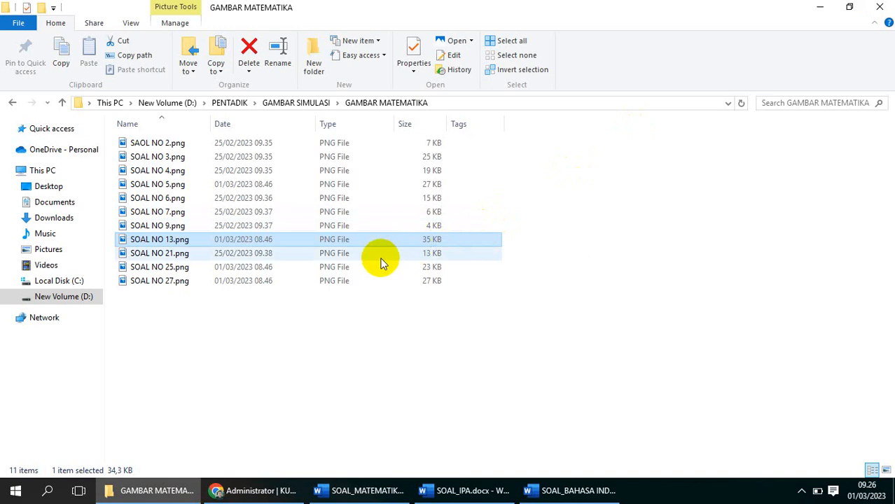
pyautogui.click(353, 323)
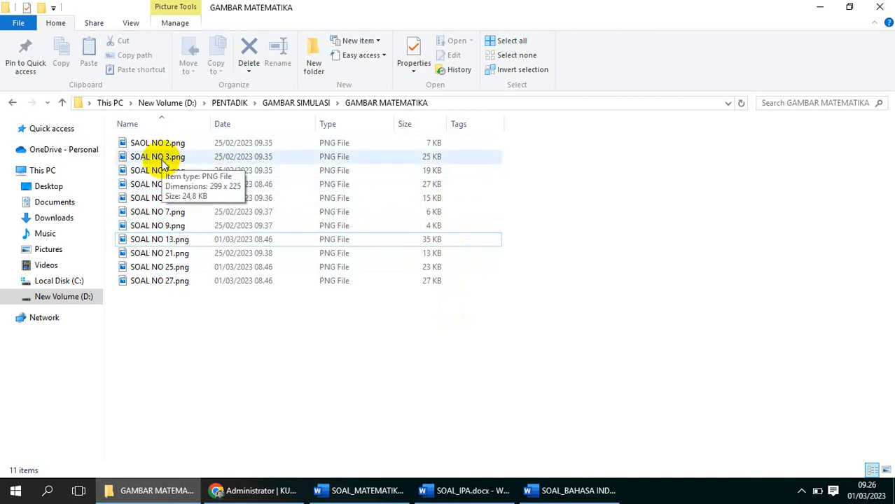
# - Resize SOAL NO 5.png to 80 percent in Paint with the aspect ratio maintained, then save and close it
pyautogui.rightClick(161, 184)
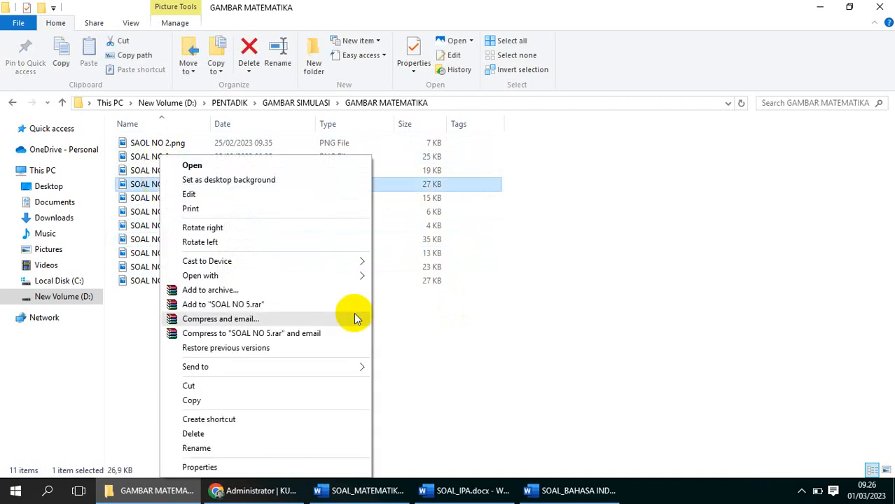
pyautogui.moveTo(350, 275)
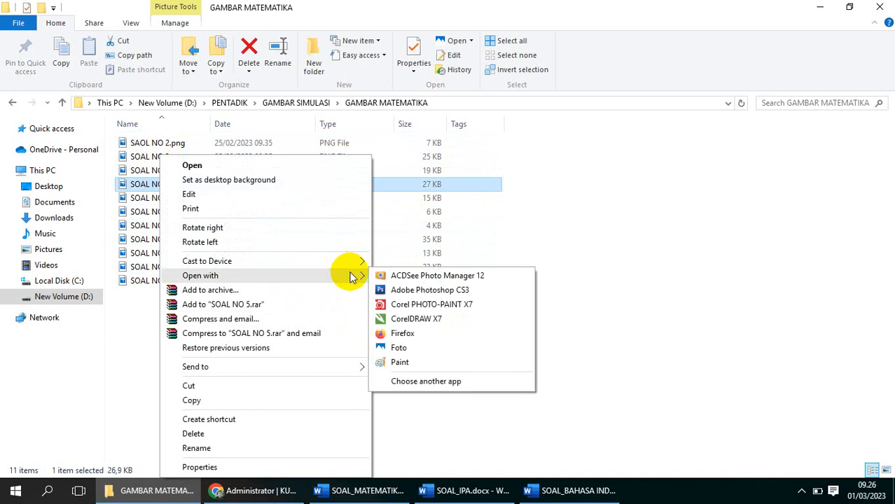
pyautogui.click(433, 361)
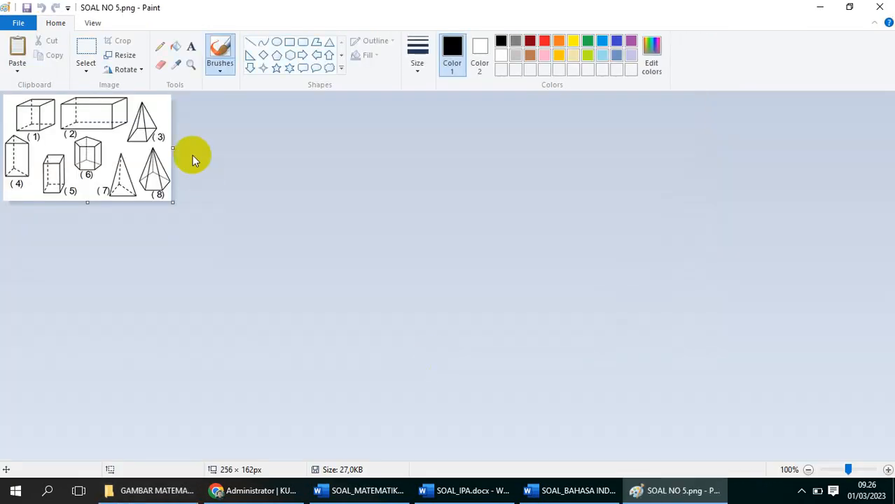
pyautogui.click(112, 55)
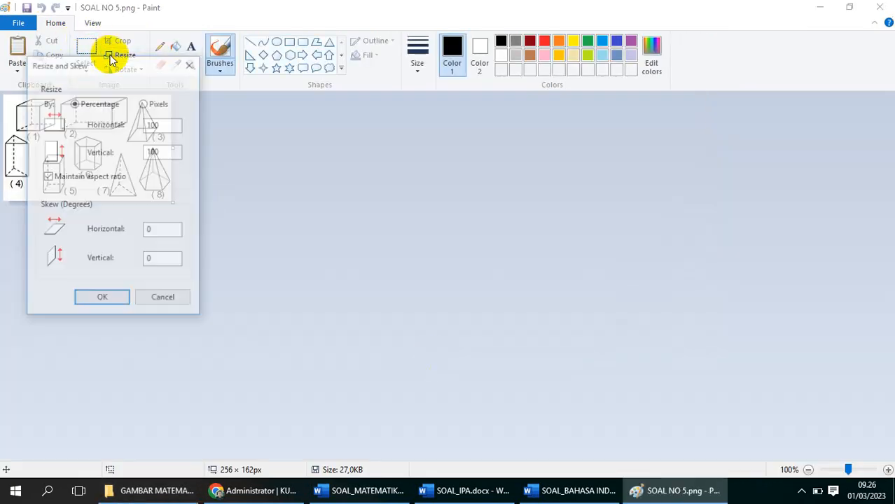
pyautogui.moveTo(158, 124); pyautogui.dragTo(130, 123)
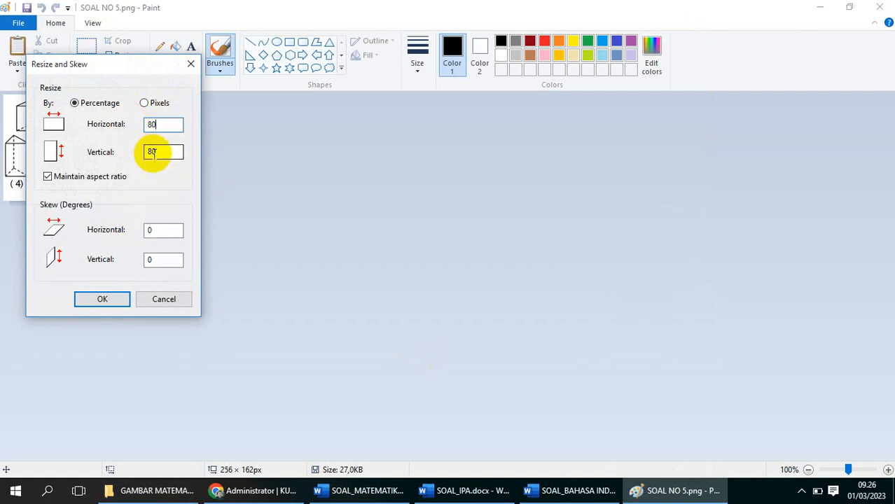
pyautogui.click(106, 297)
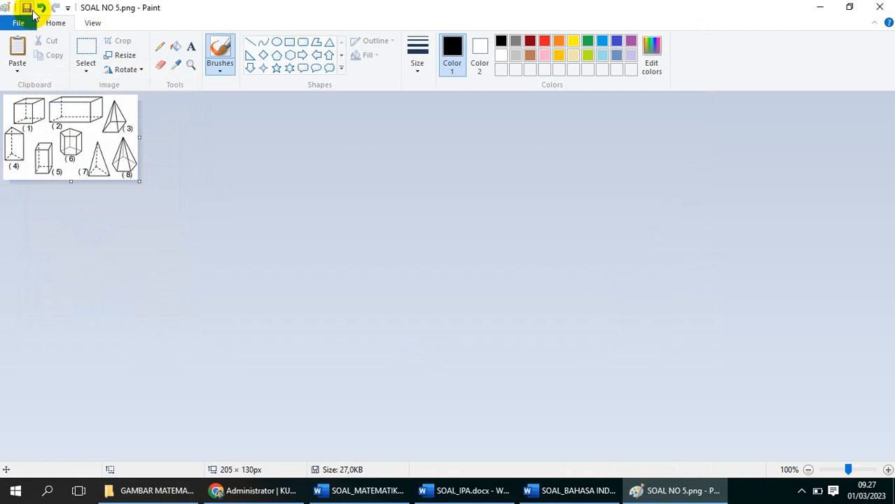
pyautogui.click(880, 7)
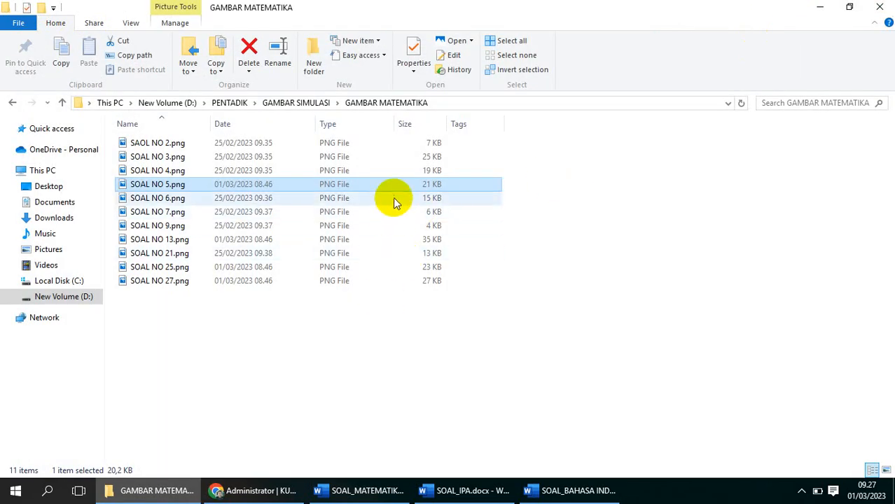
pyautogui.click(382, 321)
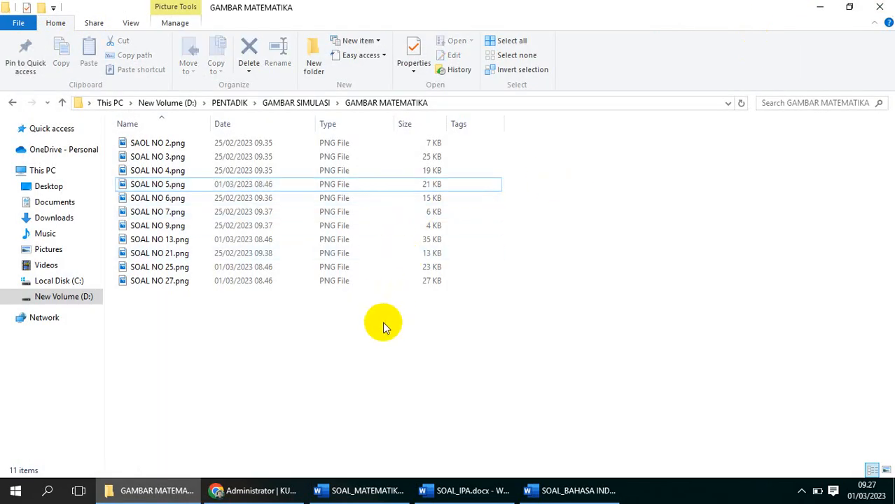
# - View the resized SOAL NO 5.png in the Foto viewer, check it enlarged, and close it
pyautogui.doubleClick(184, 185)
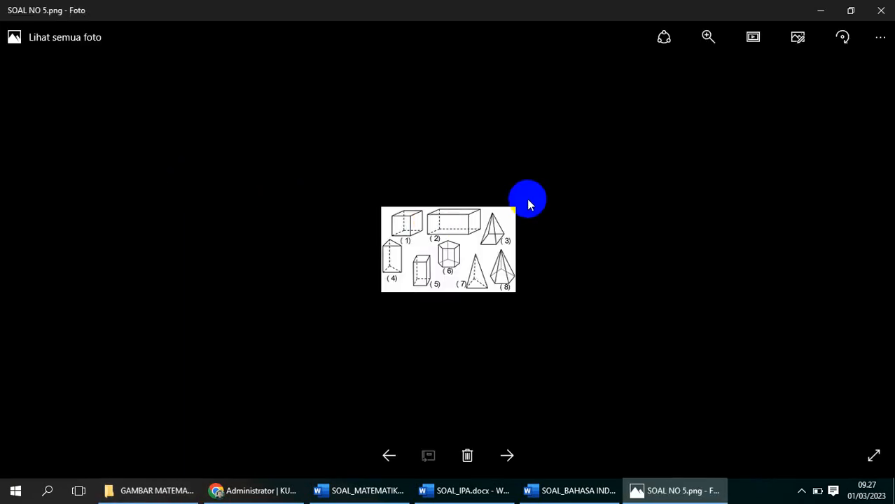
pyautogui.click(708, 38)
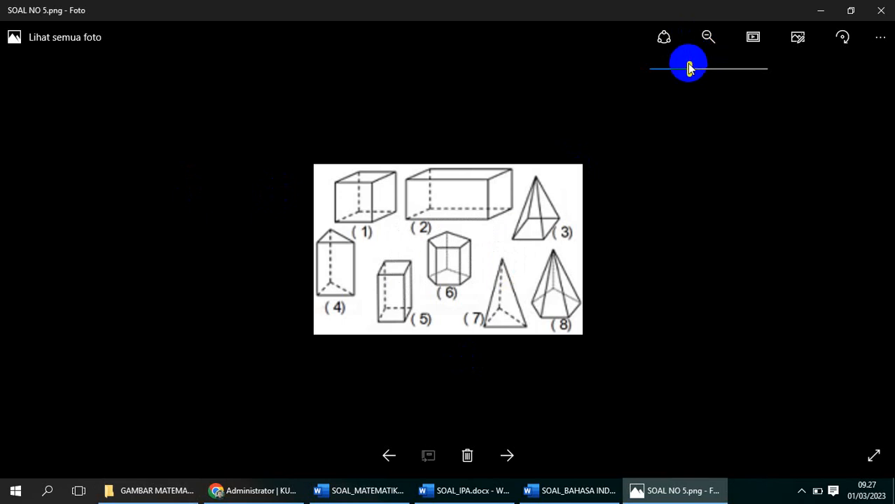
pyautogui.moveTo(689, 68); pyautogui.dragTo(671, 69)
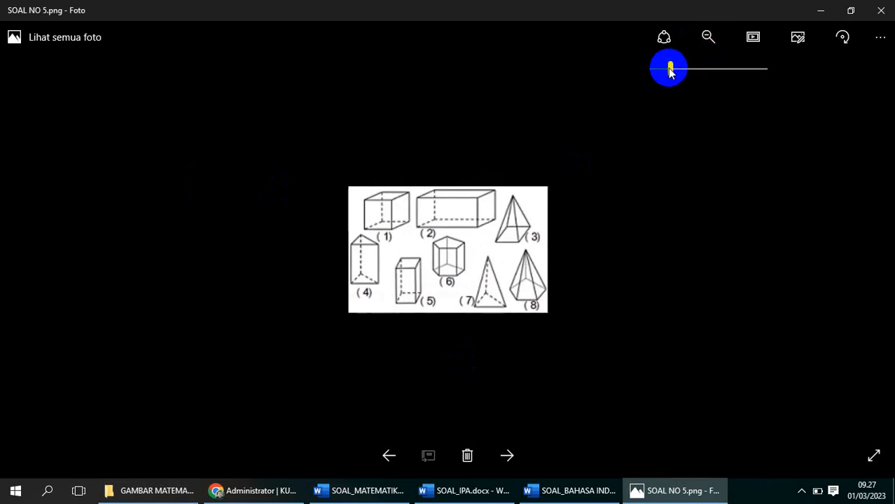
pyautogui.click(877, 10)
pyautogui.click(289, 343)
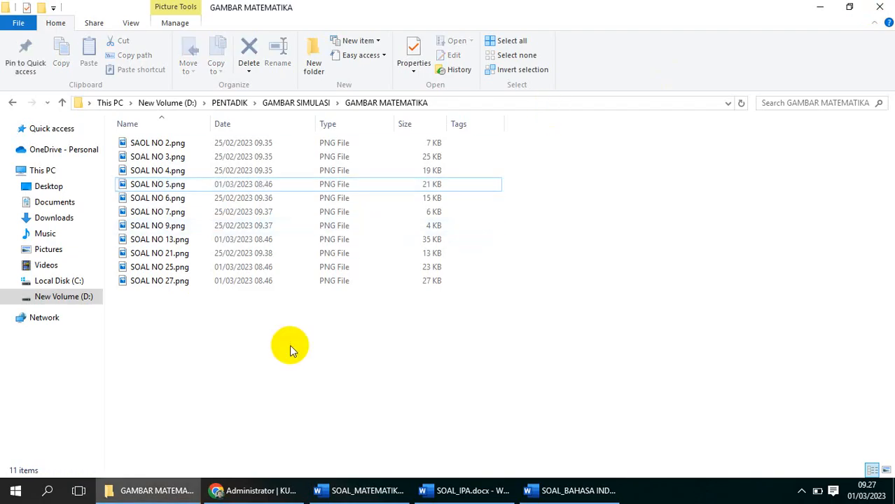
# - Review the GAMBAR MATEMATIKA folder again and return to GAMBAR SIMULASI
pyautogui.click(298, 105)
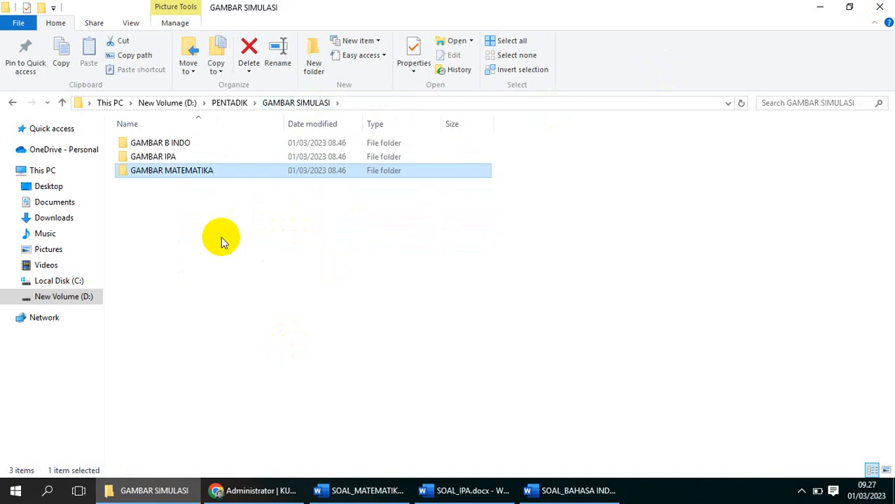
pyautogui.moveTo(192, 180)
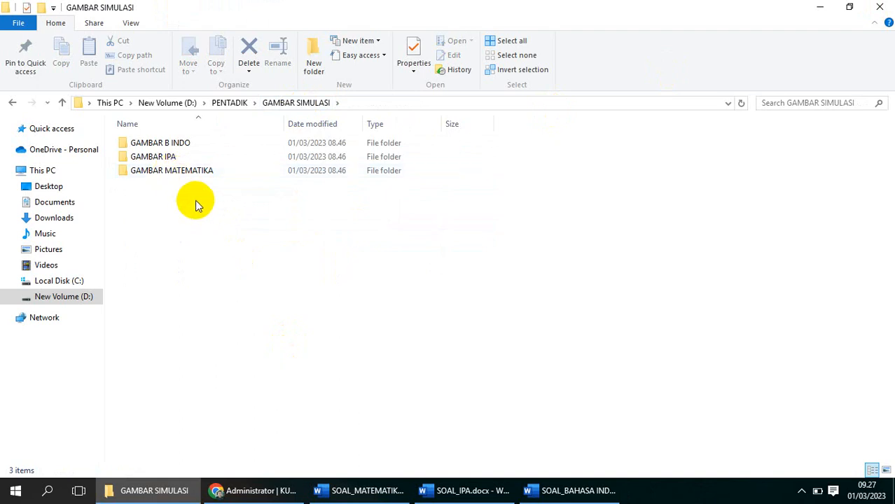
pyautogui.doubleClick(185, 172)
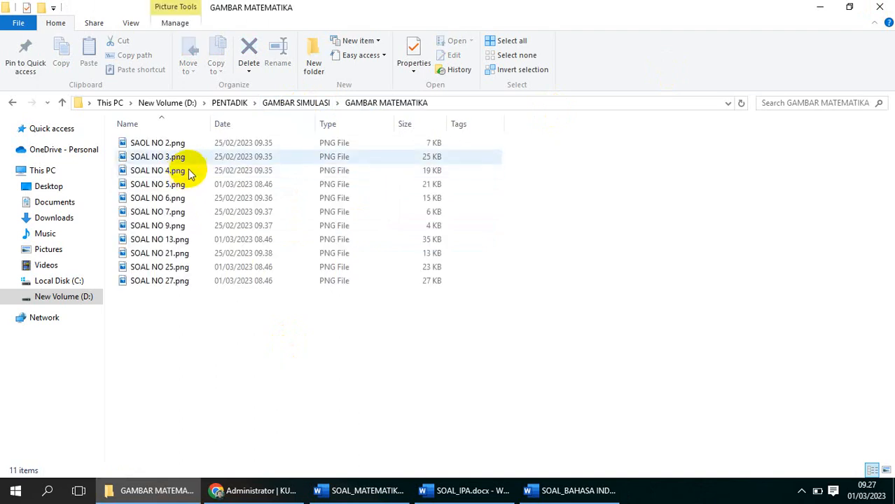
pyautogui.click(309, 103)
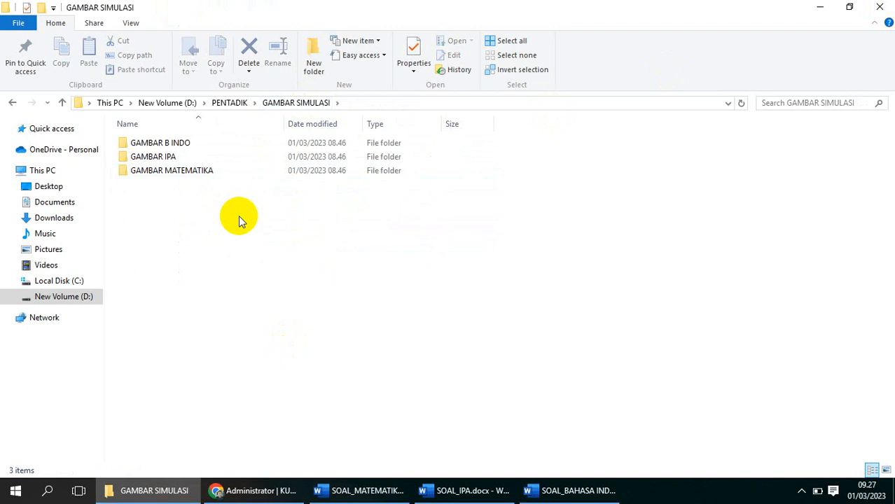
# - Switch to Chrome, search Google for "png compress" in a new tab, and open the compresspng.com site
pyautogui.click(231, 491)
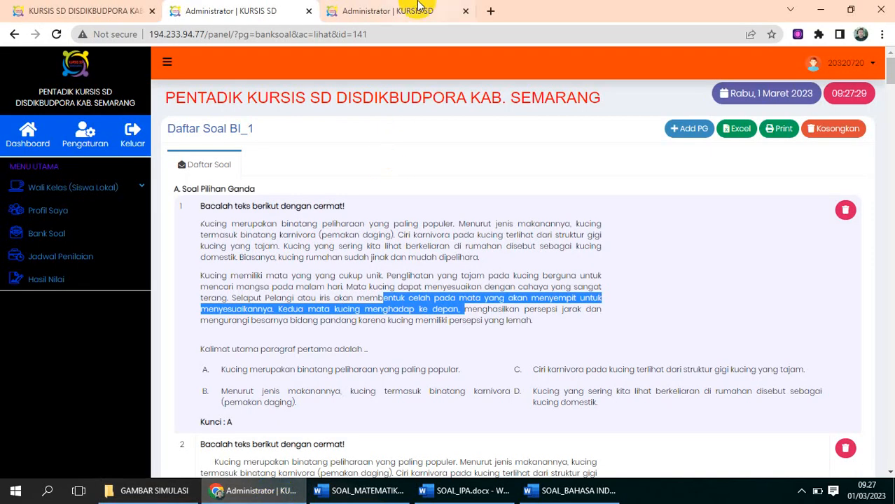
pyautogui.click(489, 10)
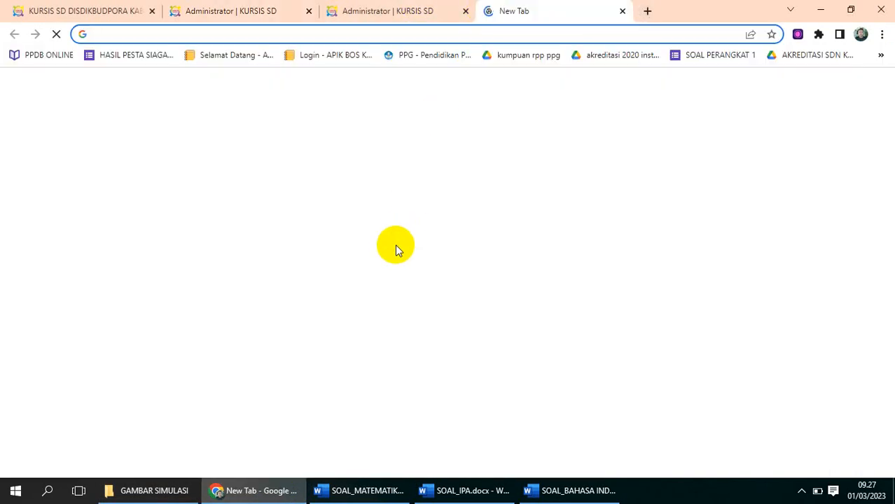
pyautogui.click(389, 279)
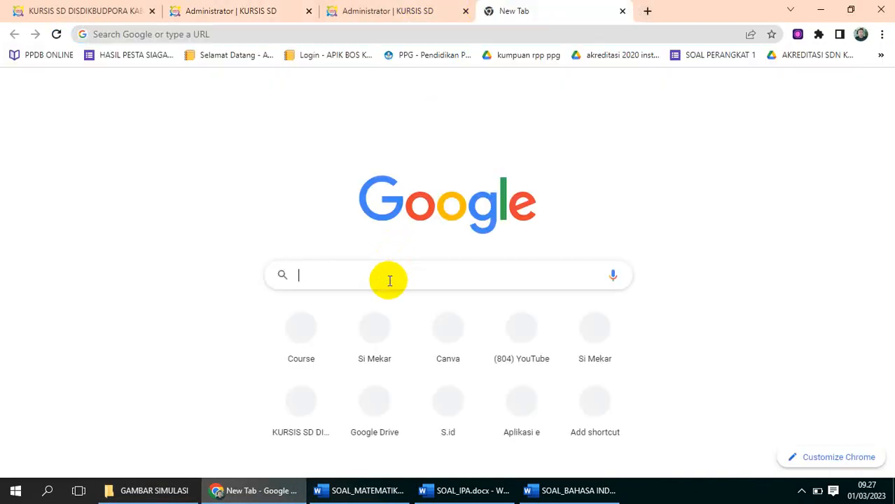
pyautogui.write('PNG')
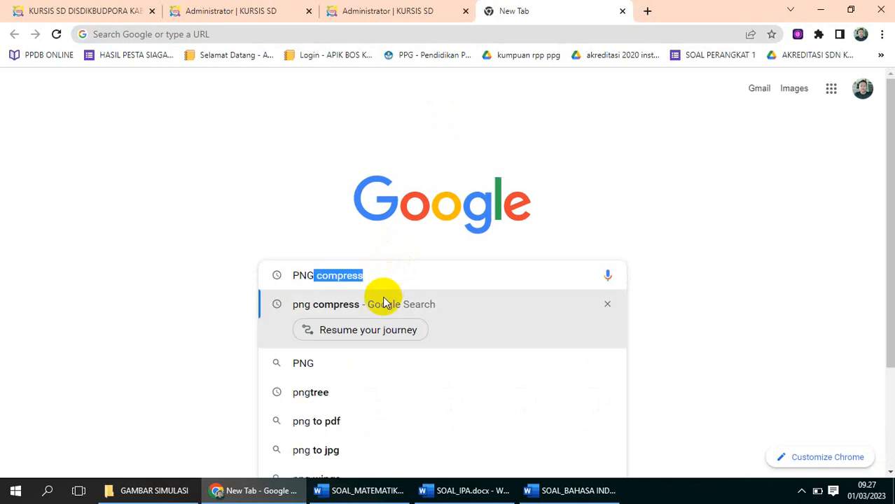
pyautogui.click(348, 308)
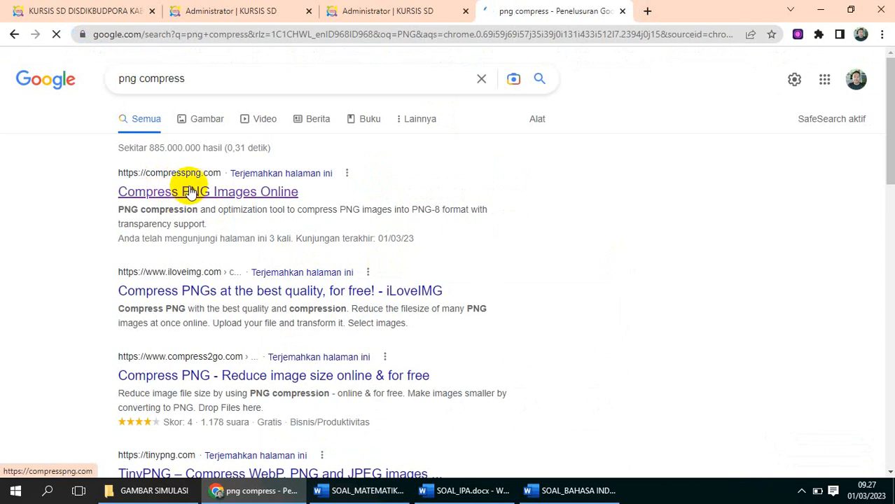
pyautogui.click(189, 194)
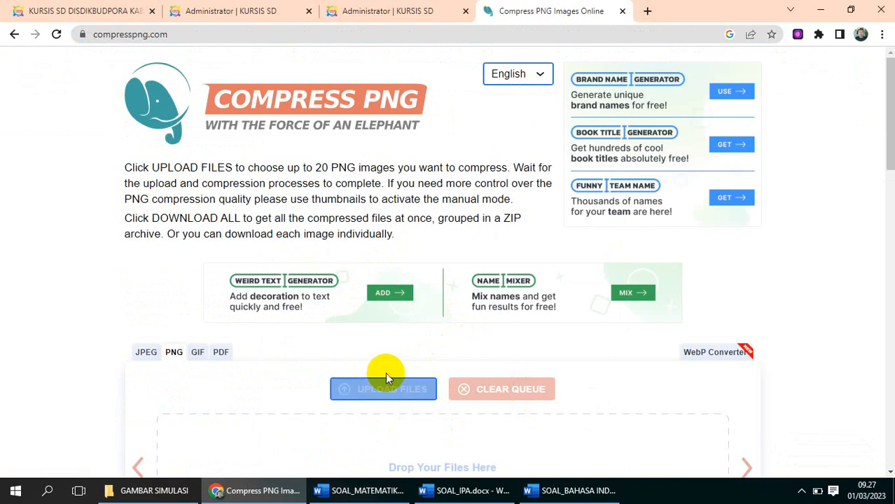
# - Upload all the PNG images from the GAMBAR MATEMATIKA folder to the compressor
pyautogui.click(386, 392)
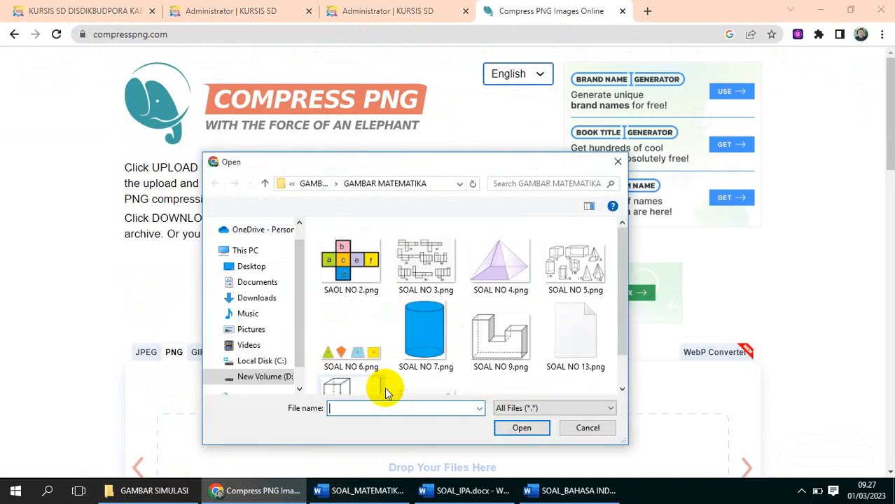
pyautogui.click(362, 276)
pyautogui.hotkey('ctrl', 'a')
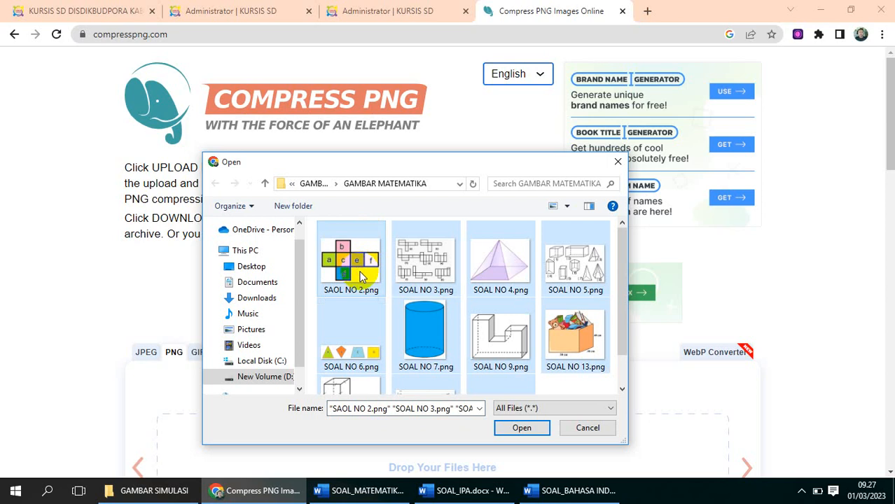
pyautogui.click(522, 428)
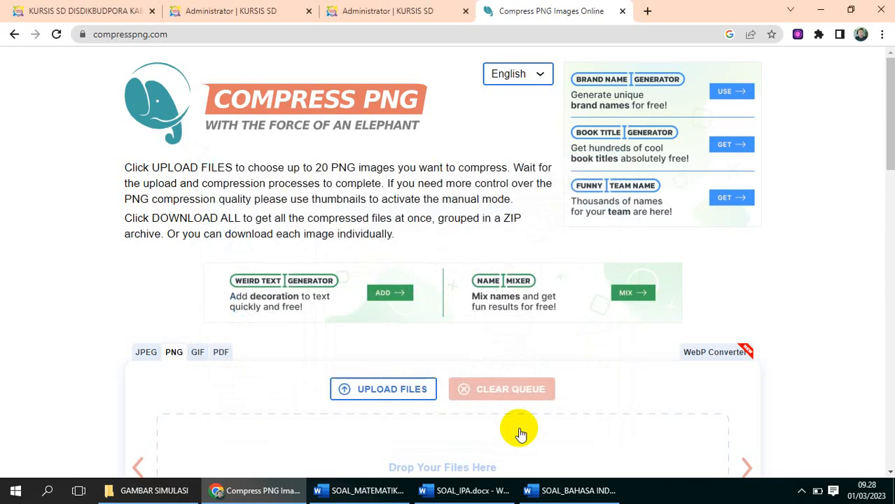
# - Request a download of all the compressed images and create a folder named SOAL MATEMATIKA inside SOAL KOMPRESS for it
pyautogui.moveTo(889, 77); pyautogui.dragTo(890, 125)
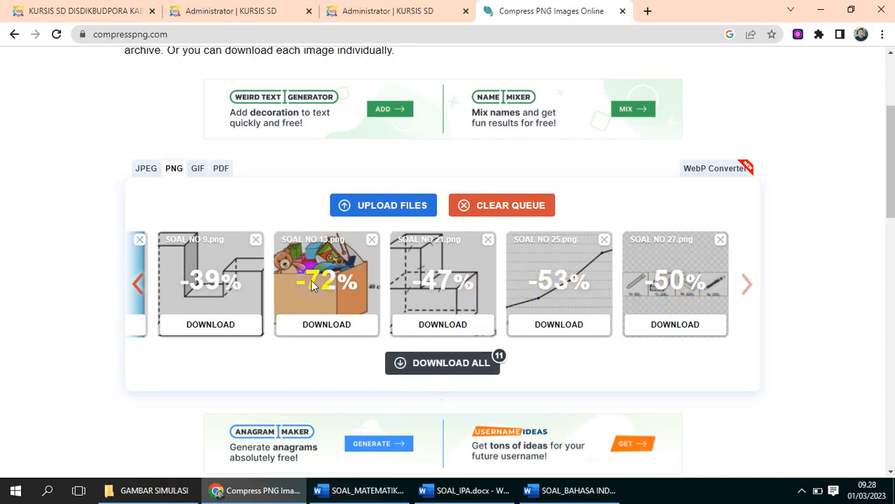
pyautogui.click(448, 364)
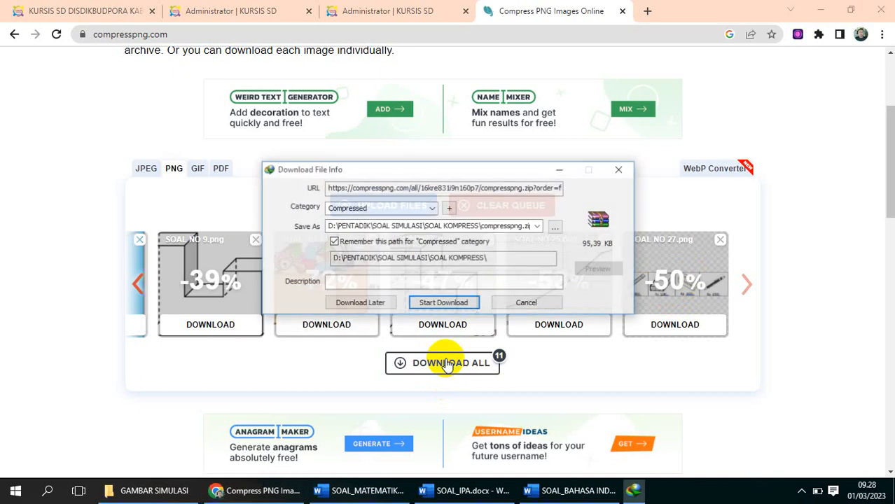
pyautogui.click(556, 227)
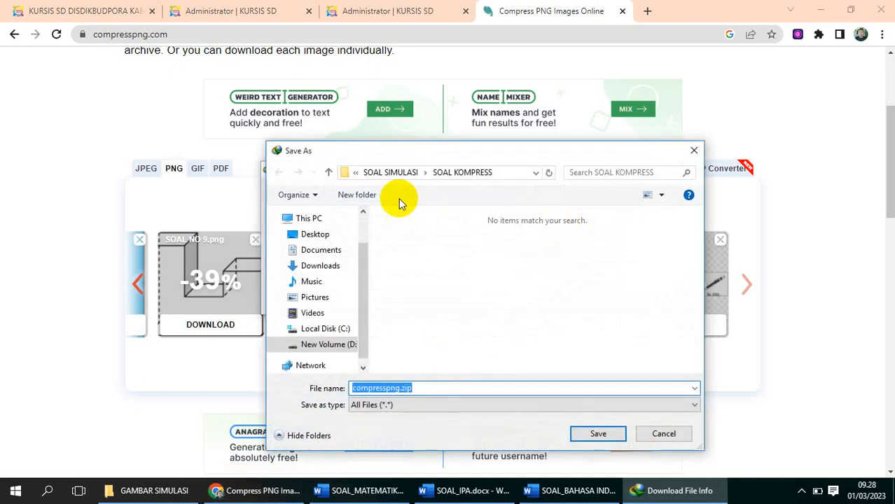
pyautogui.click(376, 199)
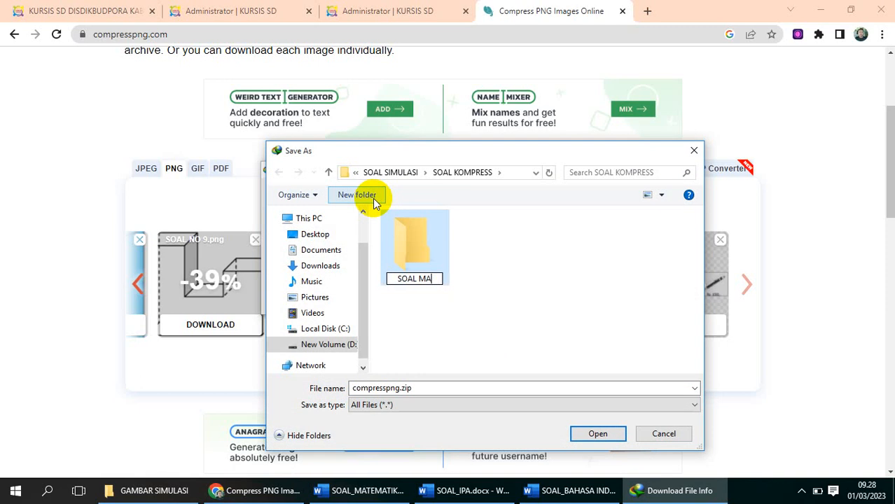
pyautogui.write('SOAL MATEMATIKA')
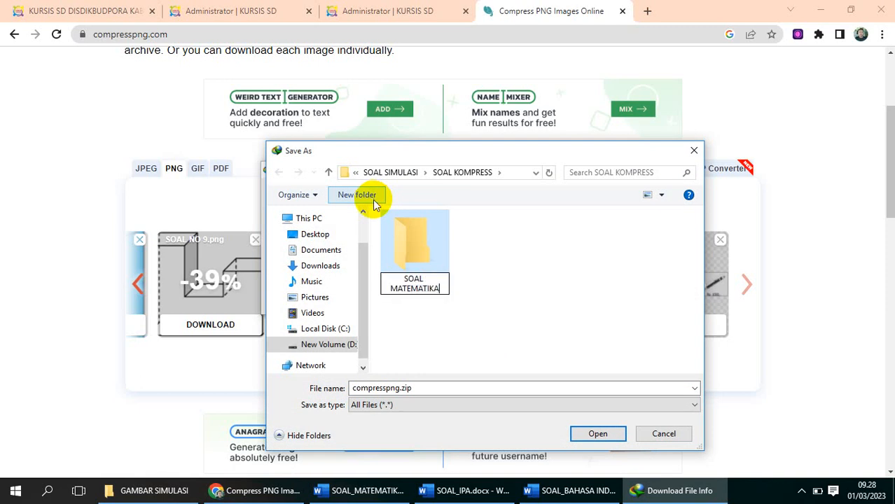
pyautogui.press('Return')
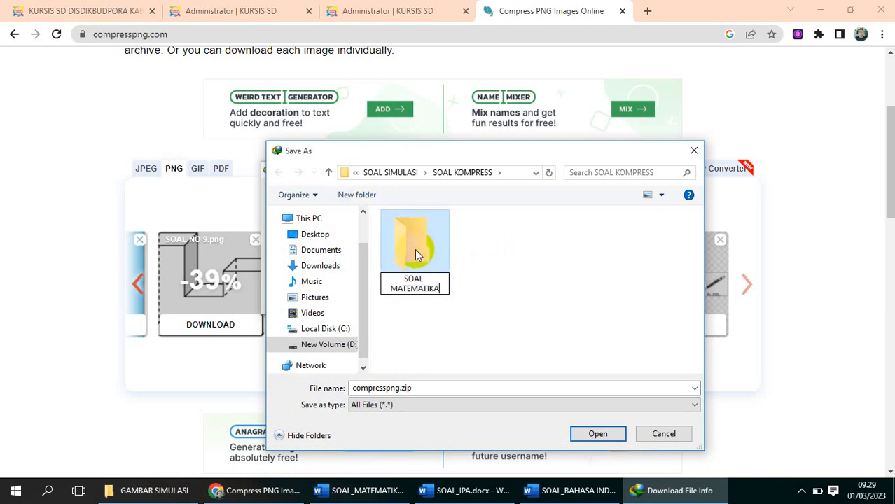
# - Download compresspng.zip into the SOAL MATEMATIKA folder and open that folder in File Explorer
pyautogui.doubleClick(422, 252)
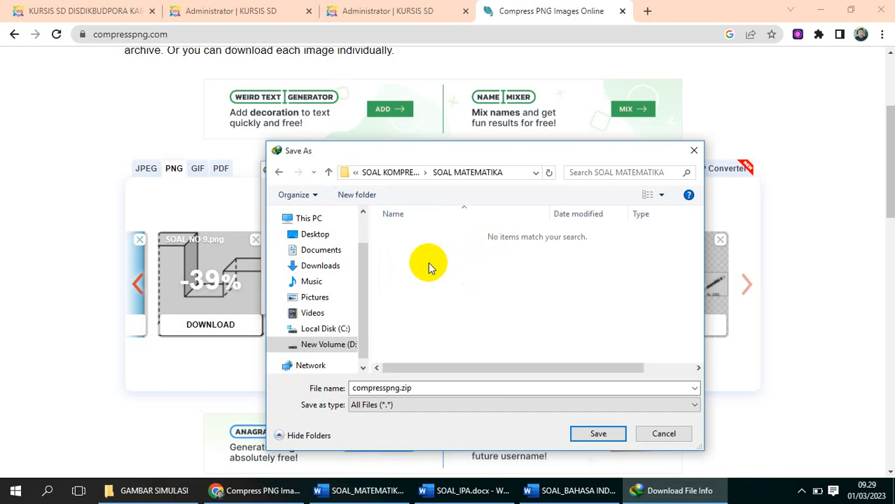
pyautogui.click(591, 434)
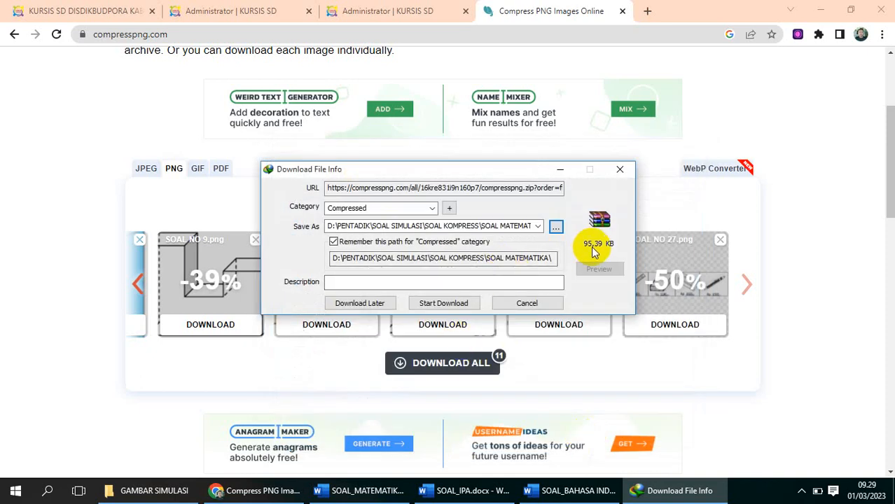
pyautogui.click(443, 302)
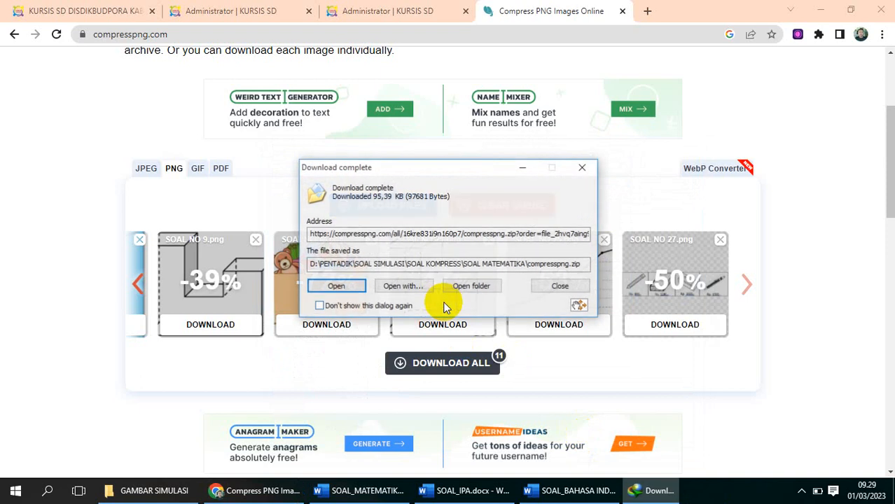
pyautogui.click(462, 288)
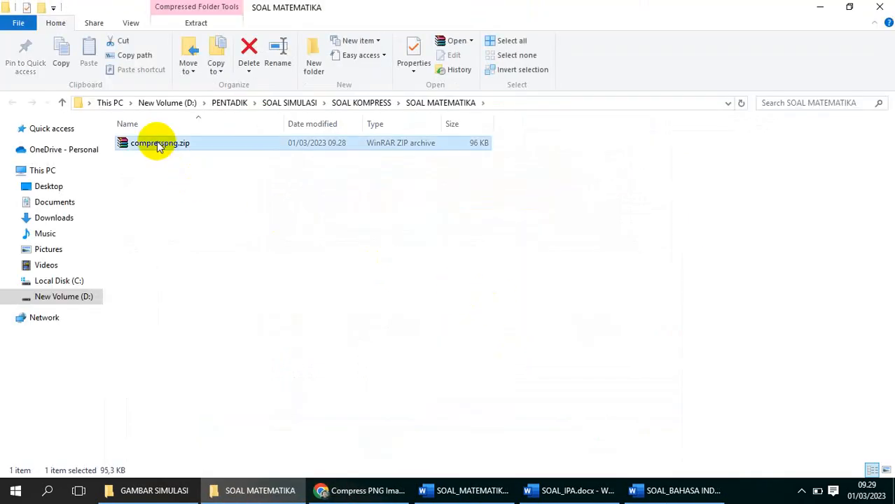
# - Extract compresspng.zip into the current folder and permanently delete the archive
pyautogui.rightClick(159, 145)
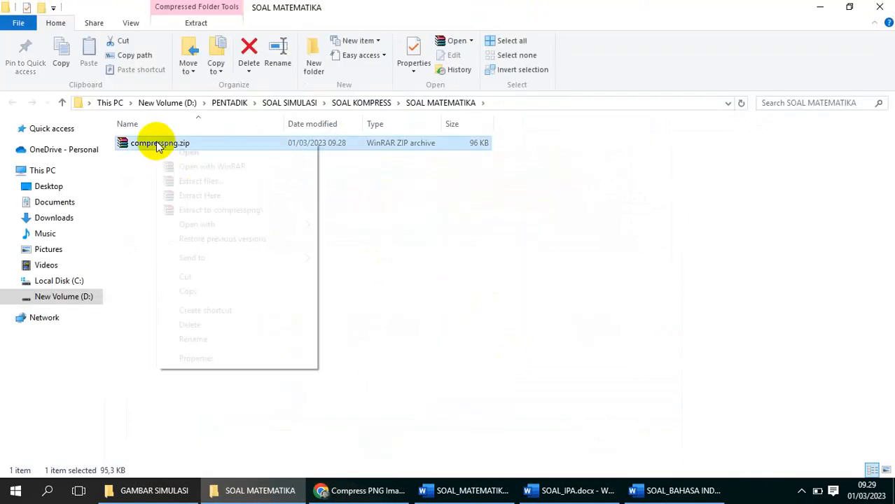
pyautogui.click(210, 196)
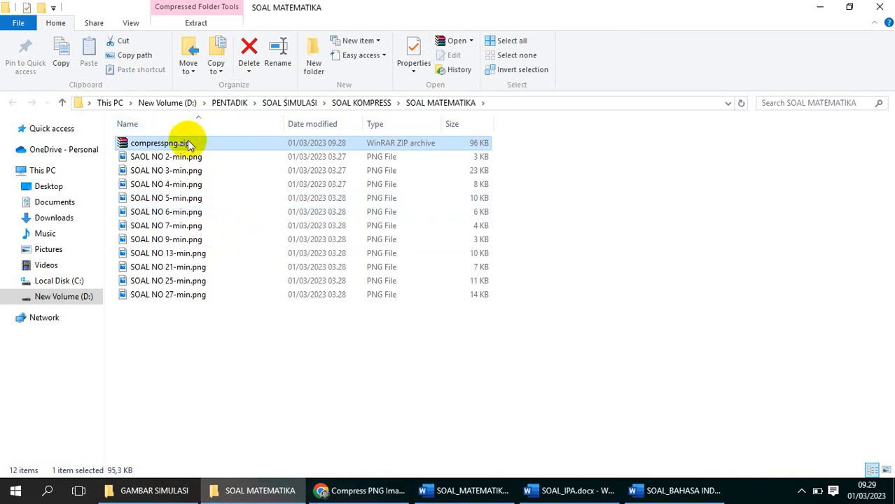
pyautogui.hotkey('shift', 'Delete')
pyautogui.click(514, 297)
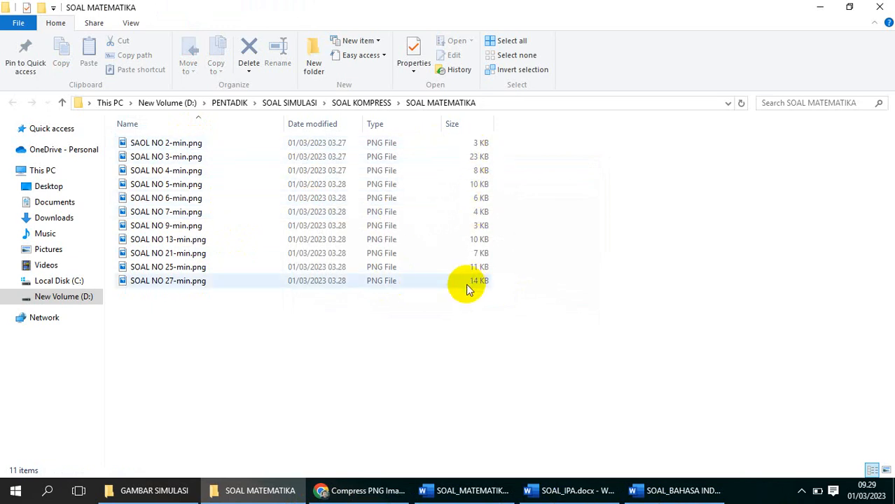
# - Display the compressed images in the SOAL MATEMATIKA folder as large icons
pyautogui.rightClick(247, 307)
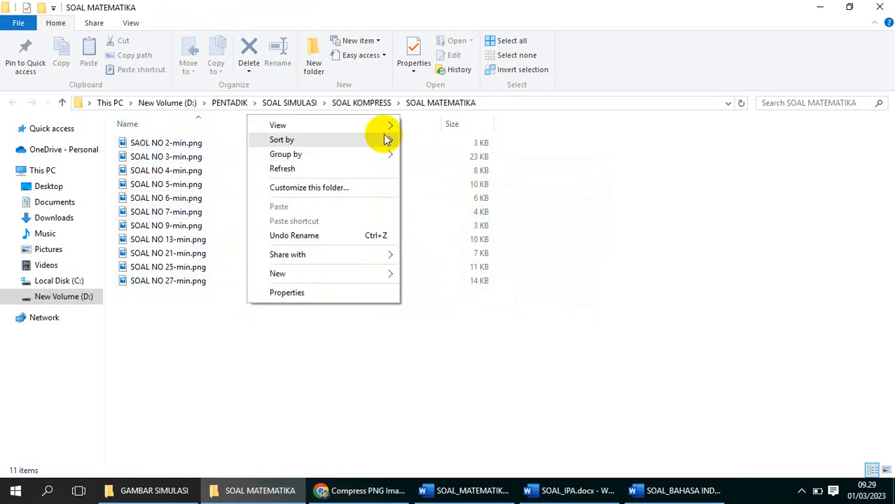
pyautogui.moveTo(386, 126)
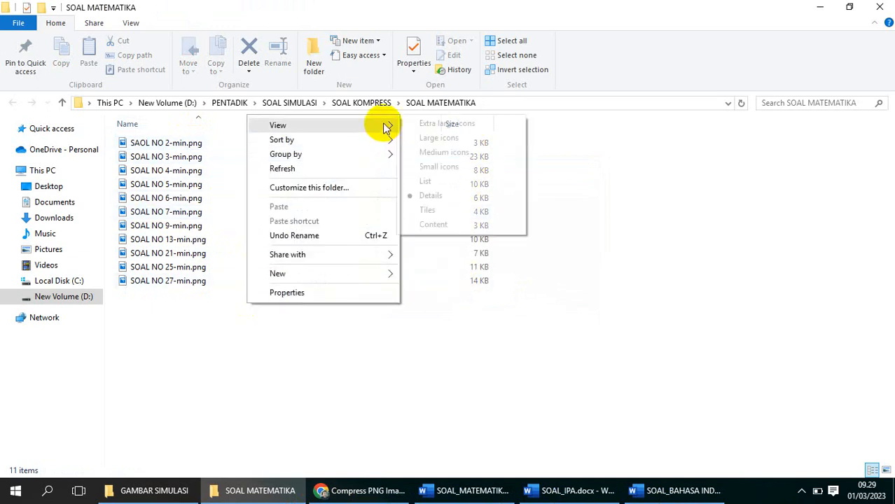
pyautogui.click(432, 140)
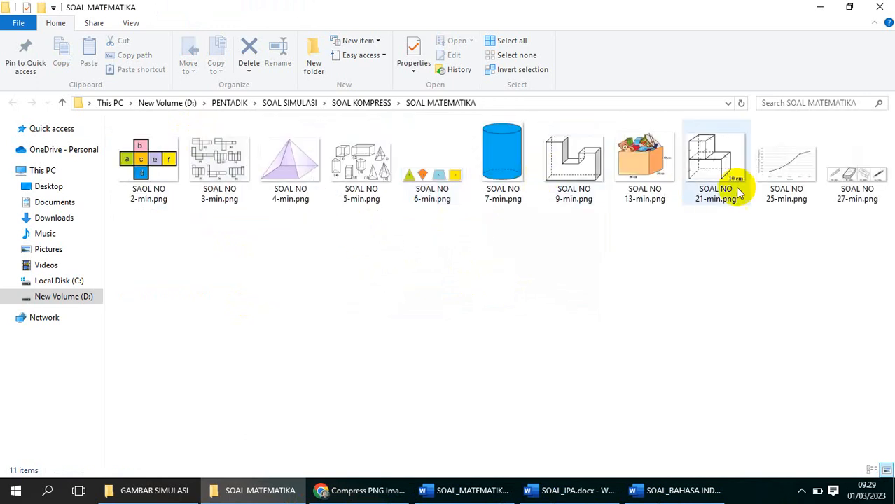
# - Go up to SOAL KOMPRESS, check the SOAL MATEMATIKA folder's size in its properties, and close them
pyautogui.click(350, 105)
pyautogui.click(246, 243)
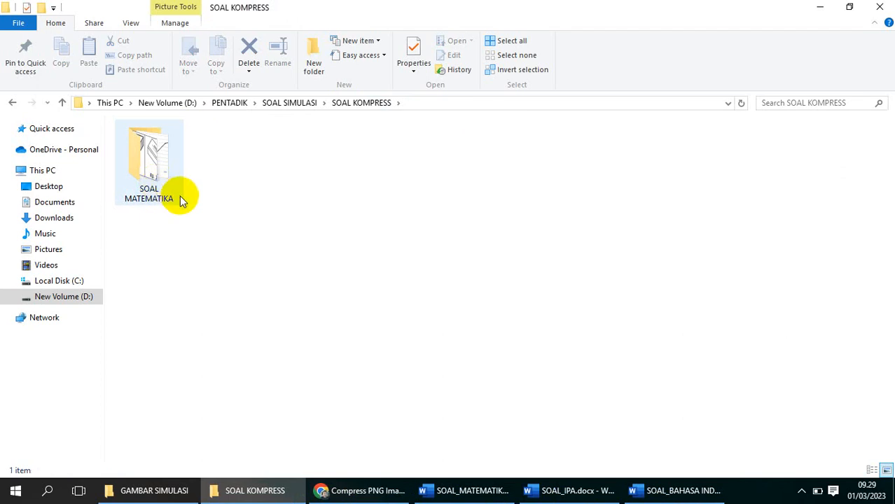
pyautogui.rightClick(147, 183)
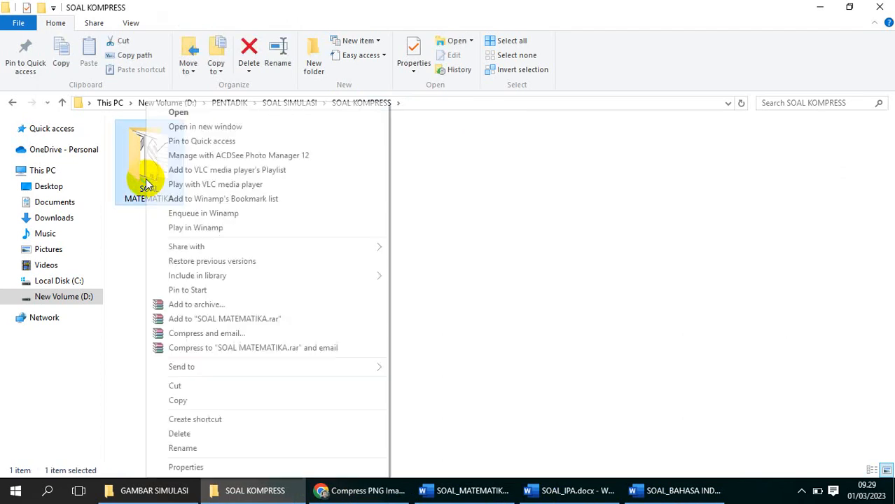
pyautogui.click(206, 466)
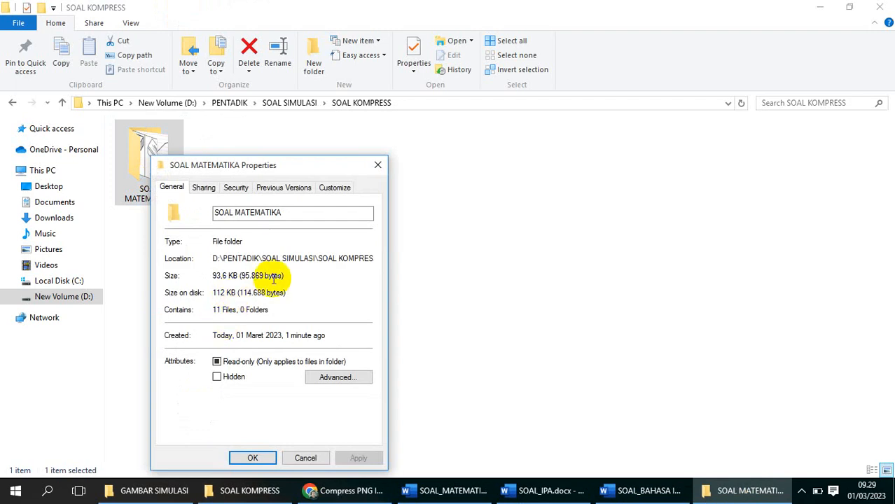
pyautogui.click(378, 164)
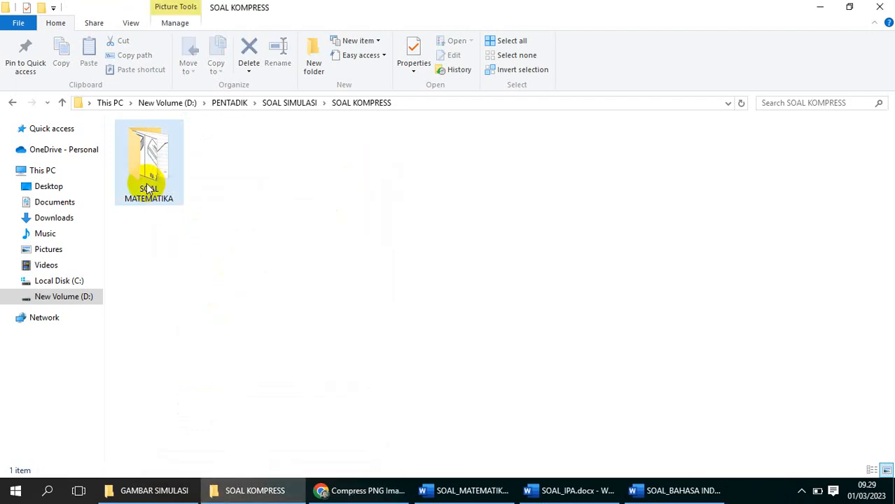
# - Go up to SOAL SIMULASI, look into the SOAL KOMPRESS folder again, and return to SOAL SIMULASI
pyautogui.click(295, 124)
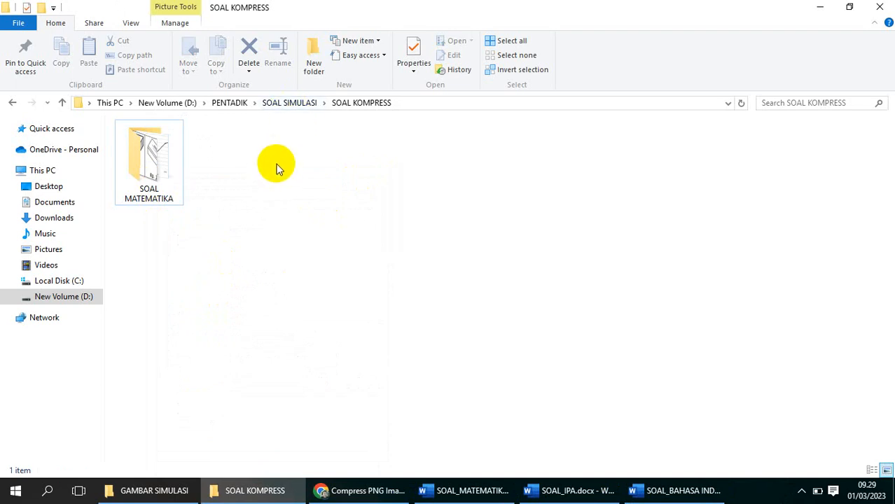
pyautogui.click(289, 103)
pyautogui.click(290, 224)
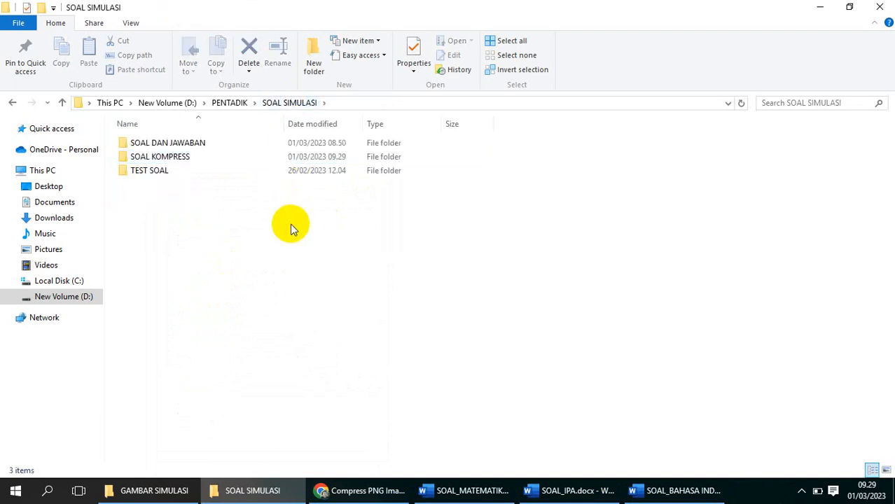
pyautogui.click(191, 158)
pyautogui.doubleClick(191, 158)
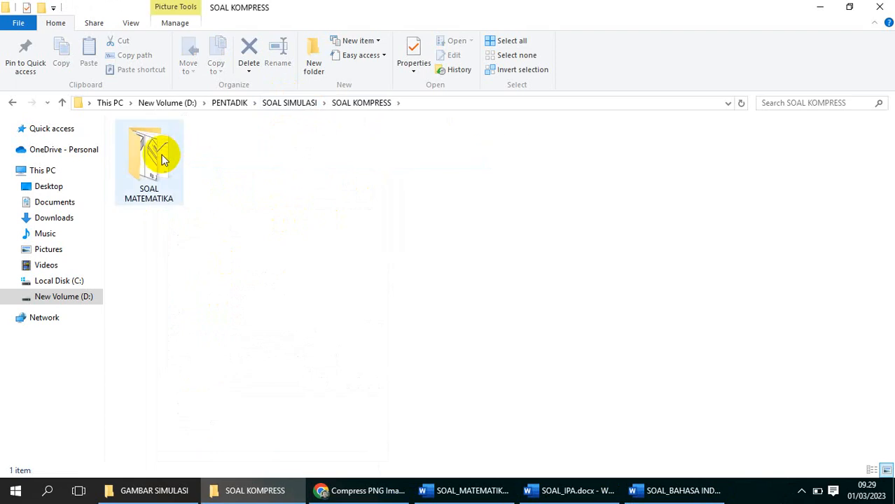
pyautogui.click(295, 104)
pyautogui.click(403, 307)
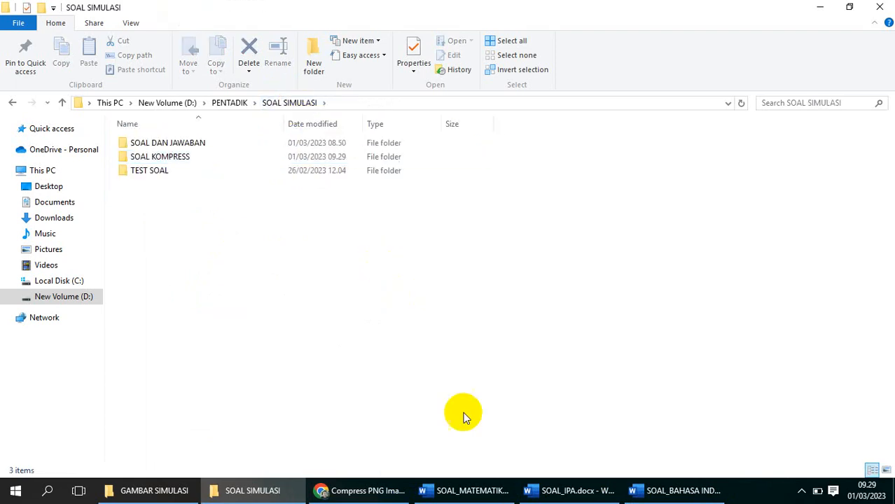
# - Switch to SOAL_MATEMATIKA.docx in Word and find question 29 with its table of student scores
pyautogui.click(483, 490)
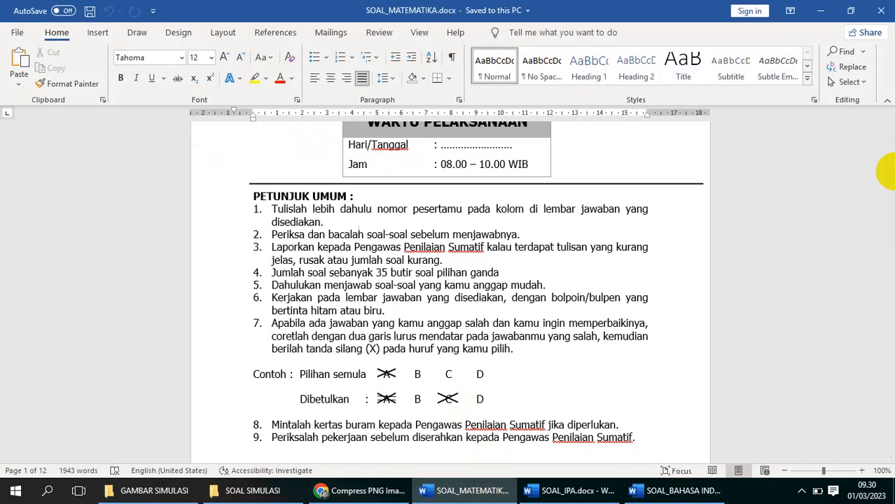
pyautogui.scroll(-1, 888, 297)
pyautogui.moveTo(888, 297); pyautogui.dragTo(886, 392)
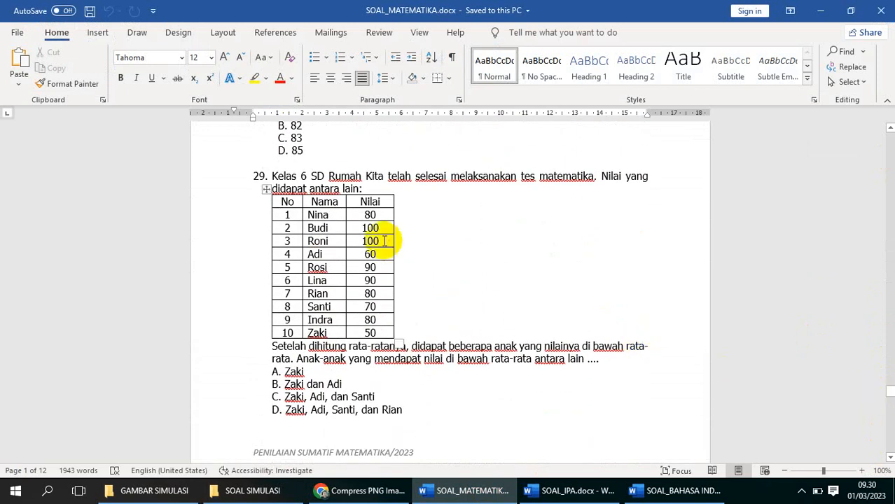
# - Copy question 29's student score table from SOAL_MATEMATIKA.docx and paste it between the two paragraphs of question 29 in the question bank
pyautogui.click(264, 190)
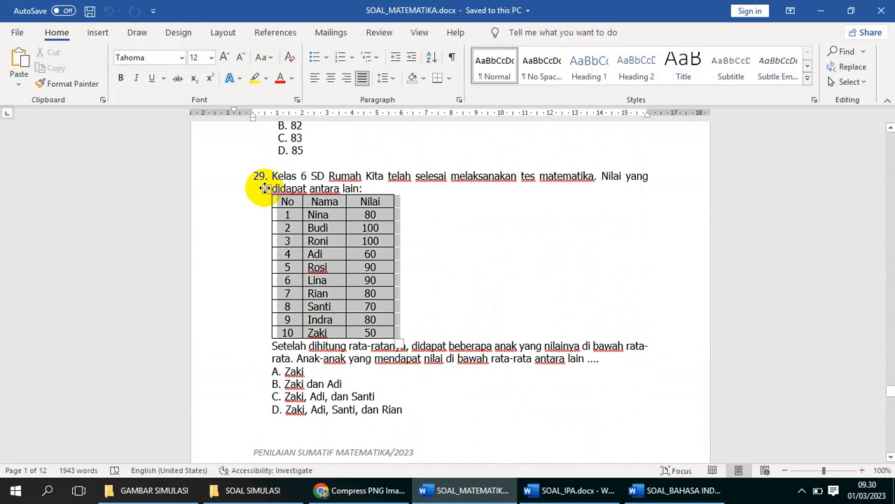
pyautogui.rightClick(266, 193)
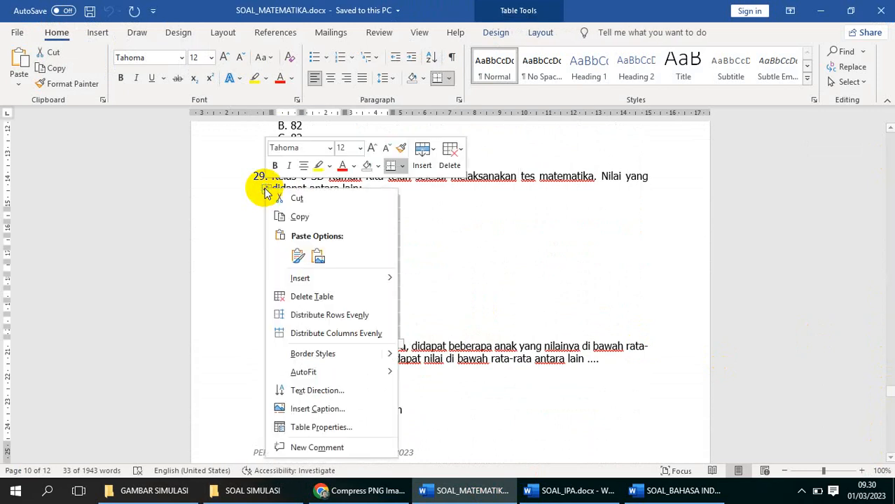
pyautogui.click(299, 216)
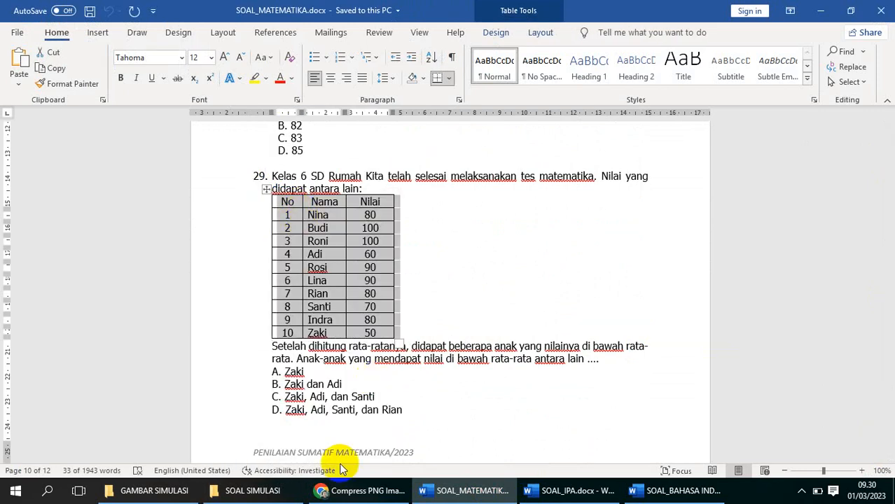
pyautogui.click(359, 490)
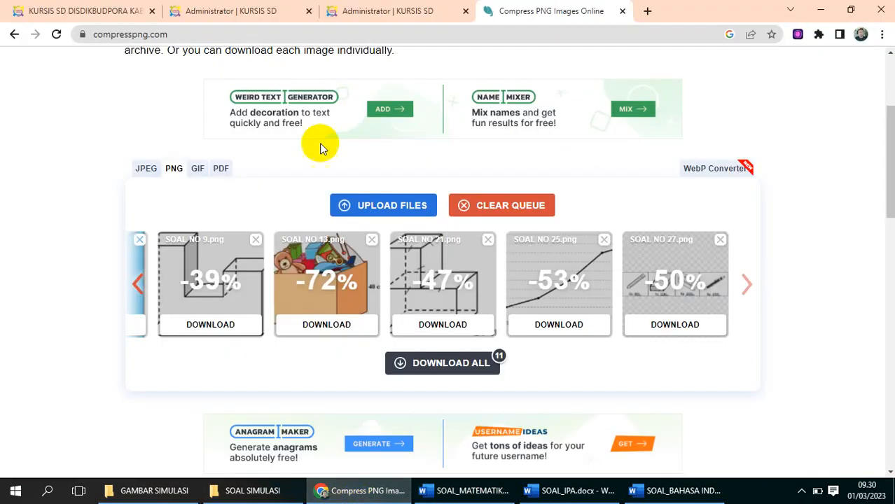
pyautogui.click(364, 10)
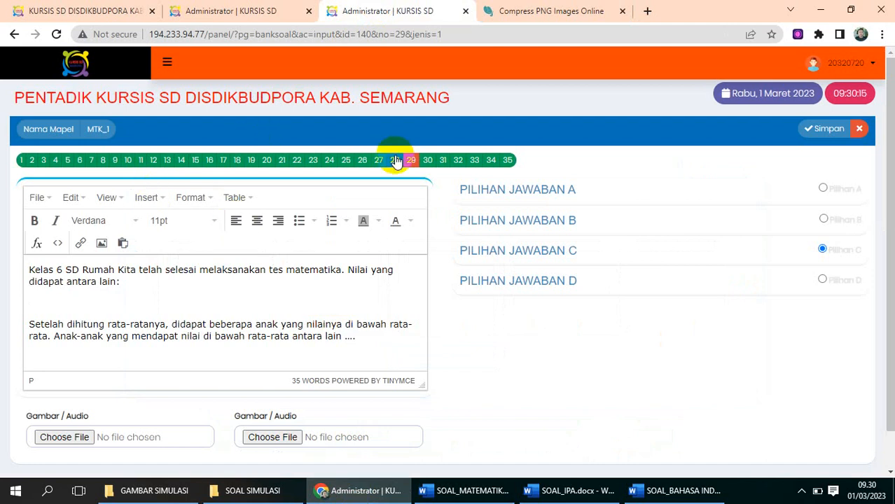
pyautogui.click(66, 306)
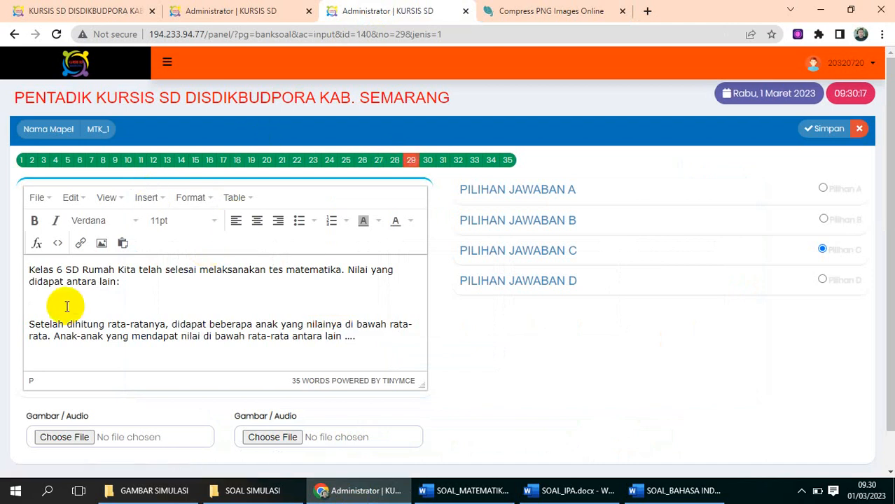
pyautogui.hotkey('ctrl', 'v')
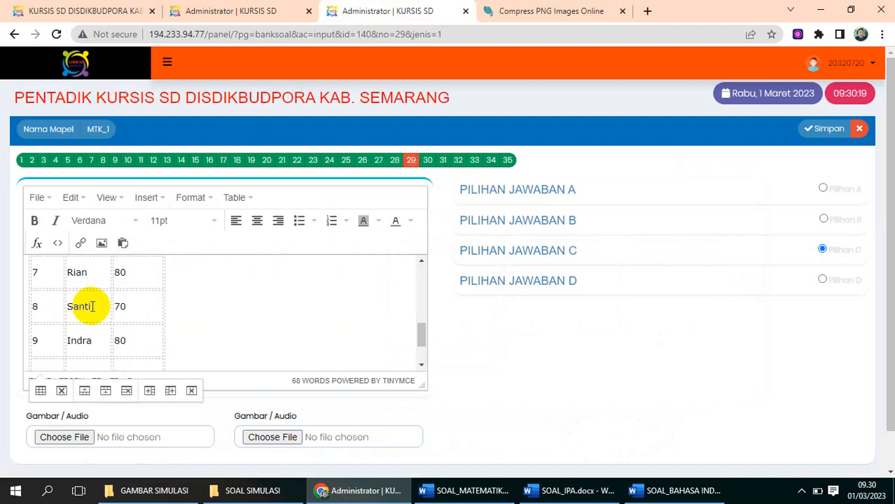
# - Save question 29, close its editor, and check the pasted score table in the MTK_1 question list
pyautogui.moveTo(419, 336); pyautogui.dragTo(419, 261)
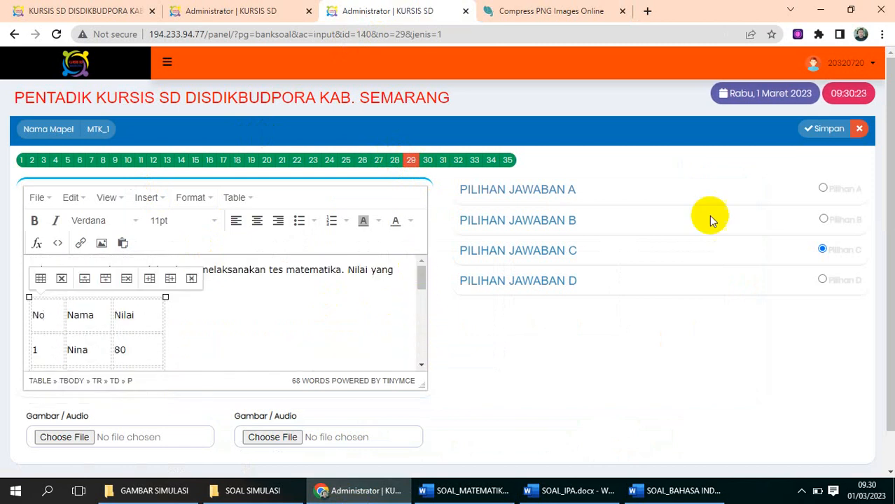
pyautogui.click(835, 130)
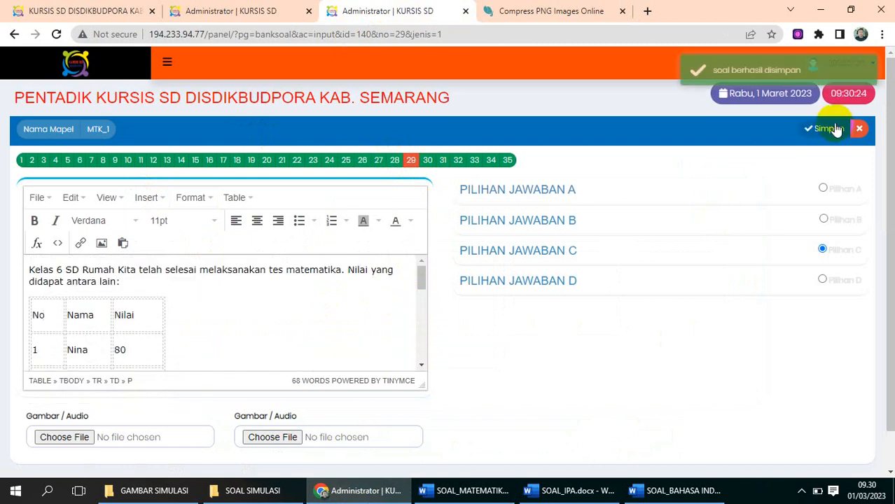
pyautogui.click(859, 130)
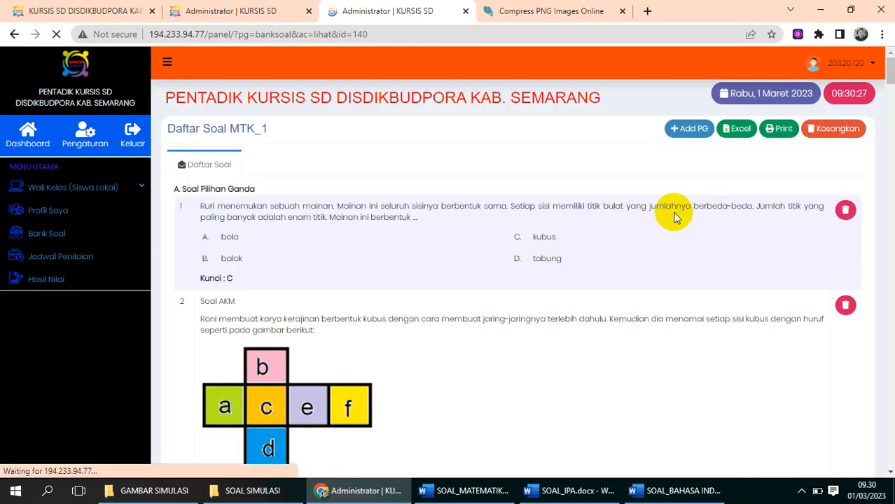
pyautogui.moveTo(887, 70); pyautogui.dragTo(863, 406)
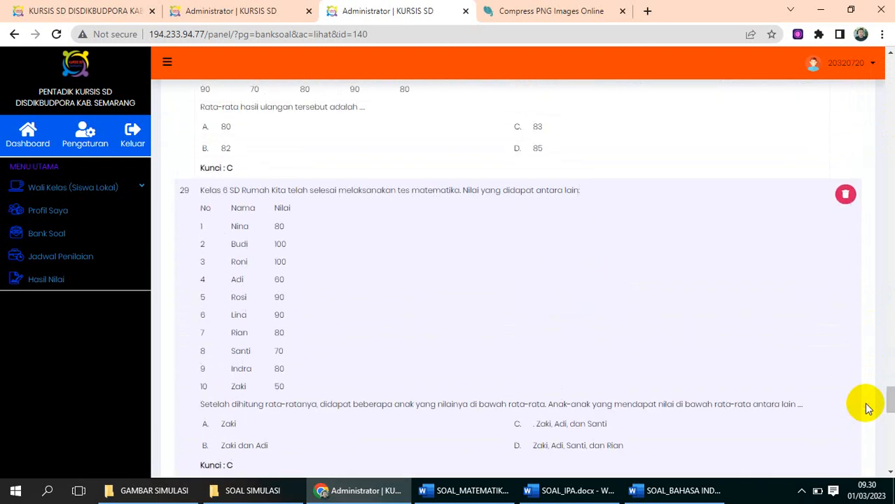
pyautogui.doubleClick(241, 226)
pyautogui.doubleClick(243, 208)
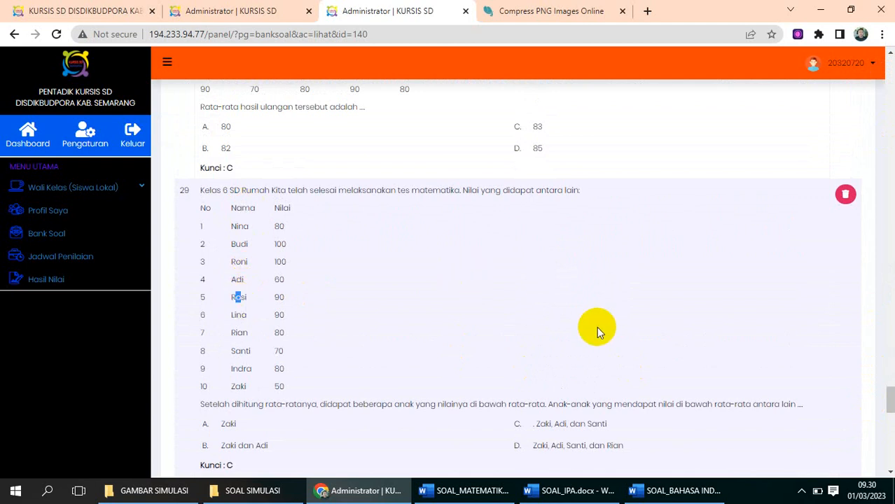
# - Switch to SOAL_IPA.docx in Word and examine the tables in the first questions on page 2
pyautogui.click(545, 492)
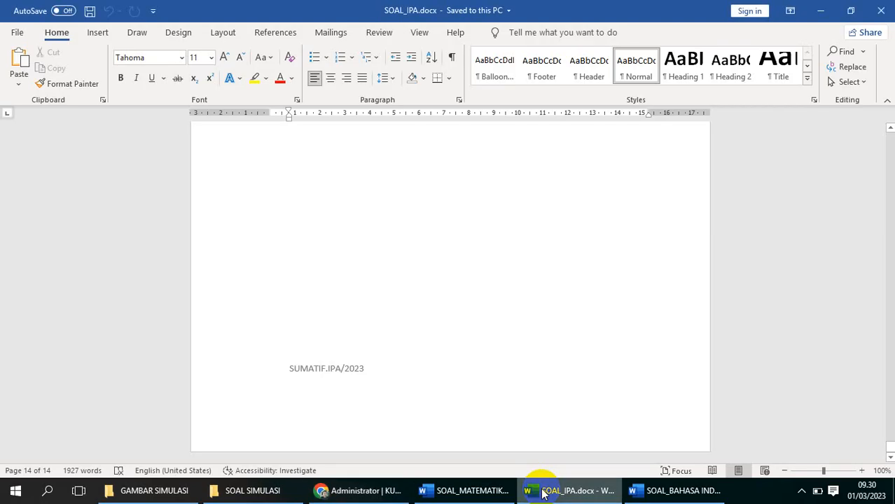
pyautogui.click(889, 448)
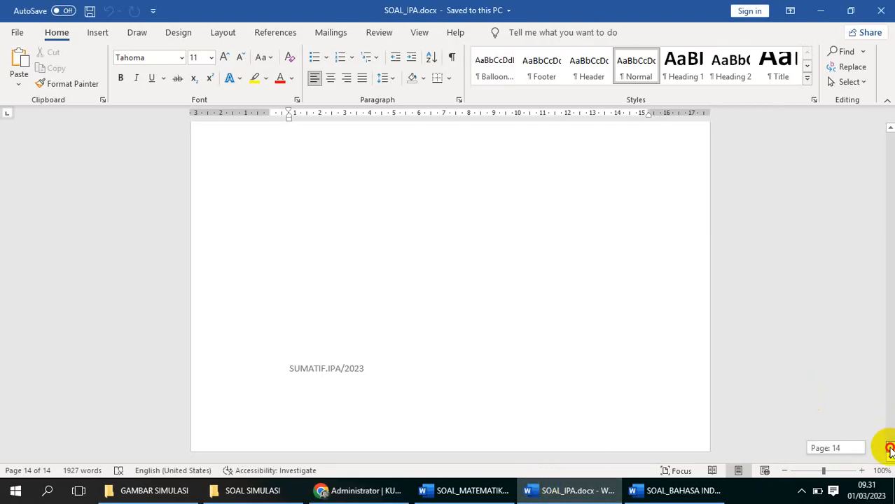
pyautogui.moveTo(889, 449); pyautogui.dragTo(891, 235)
pyautogui.moveTo(890, 206); pyautogui.dragTo(889, 169)
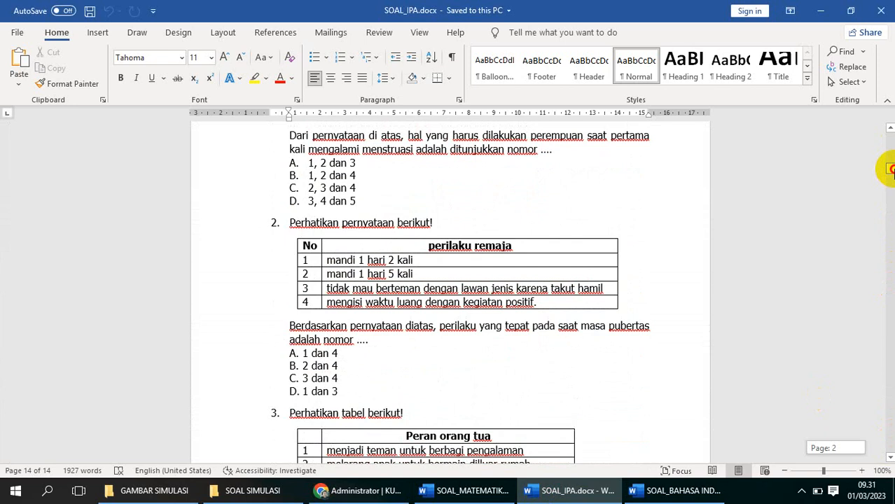
pyautogui.moveTo(889, 168); pyautogui.dragTo(889, 161)
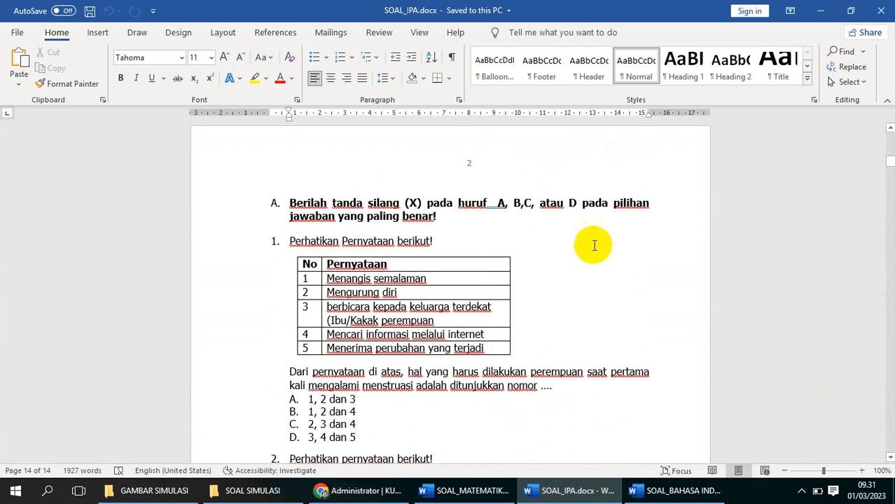
pyautogui.click(292, 253)
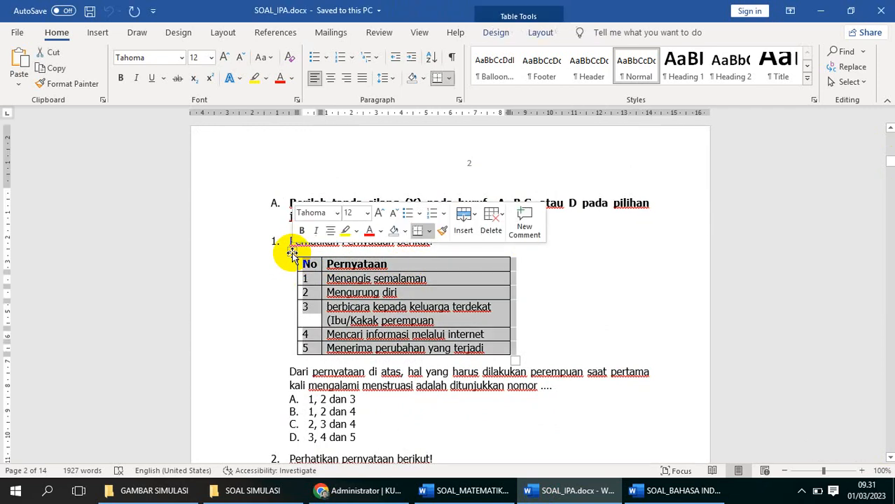
pyautogui.click(543, 321)
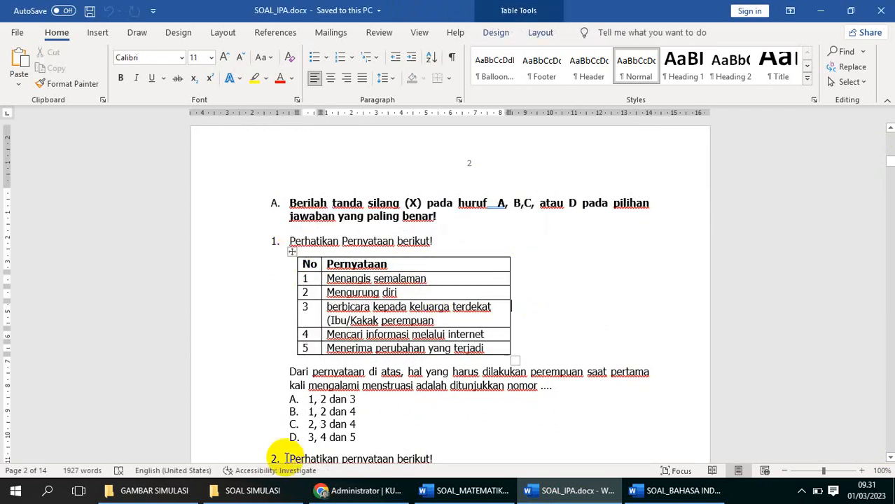
# - Switch to the GAMBAR SIMULASI folder, open GAMBAR IPA, and show its images in the Details view
pyautogui.click(171, 493)
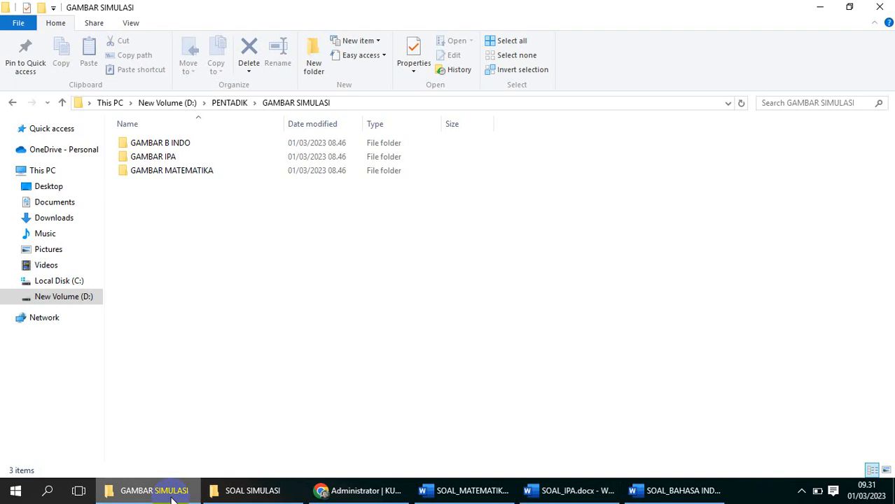
pyautogui.doubleClick(174, 160)
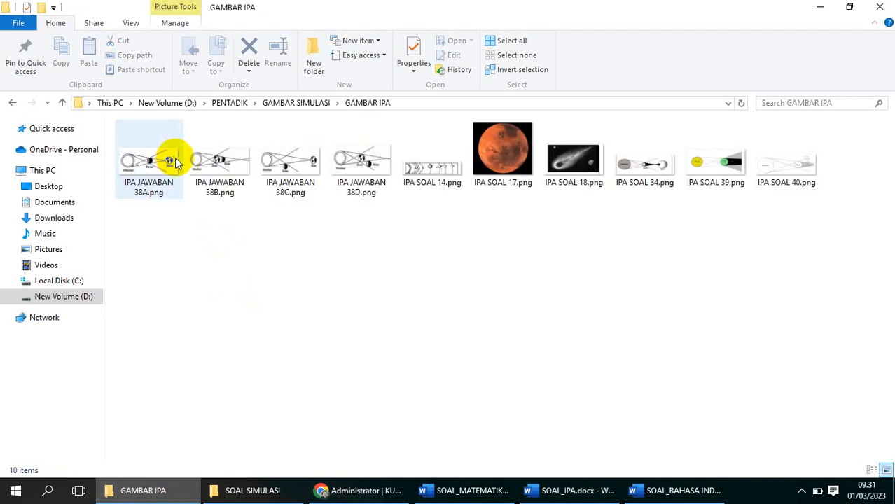
pyautogui.rightClick(278, 299)
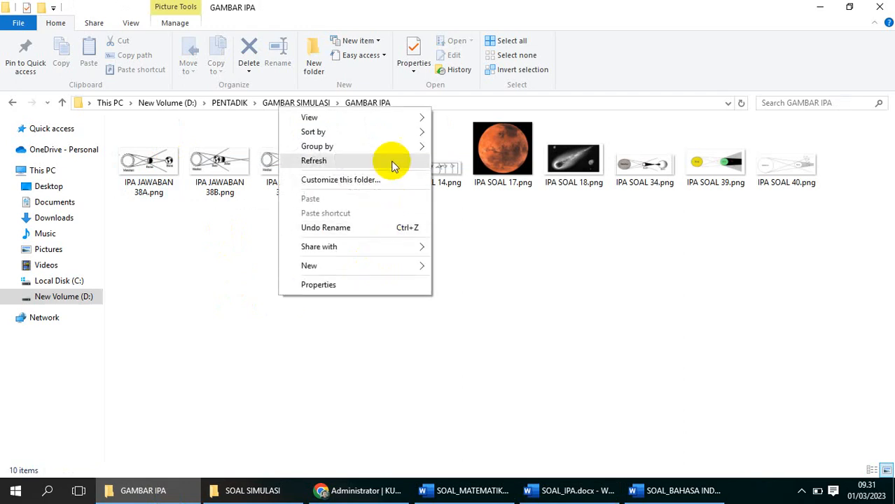
pyautogui.moveTo(402, 117)
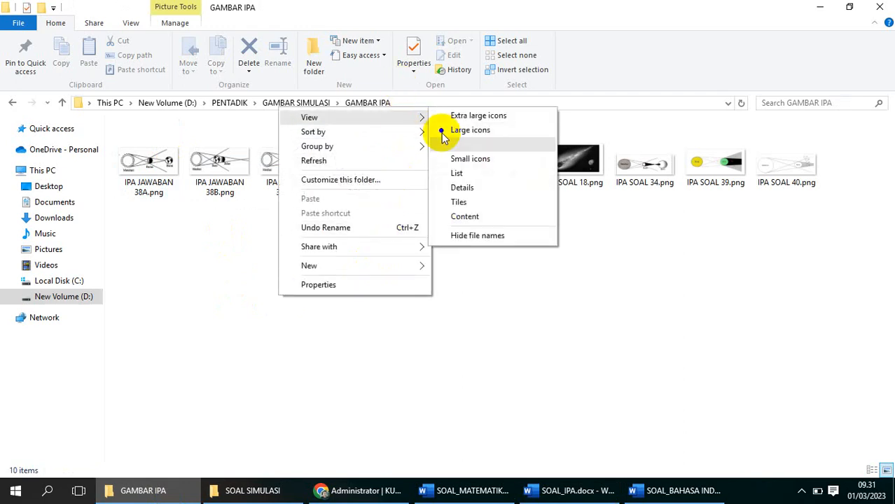
pyautogui.click(494, 186)
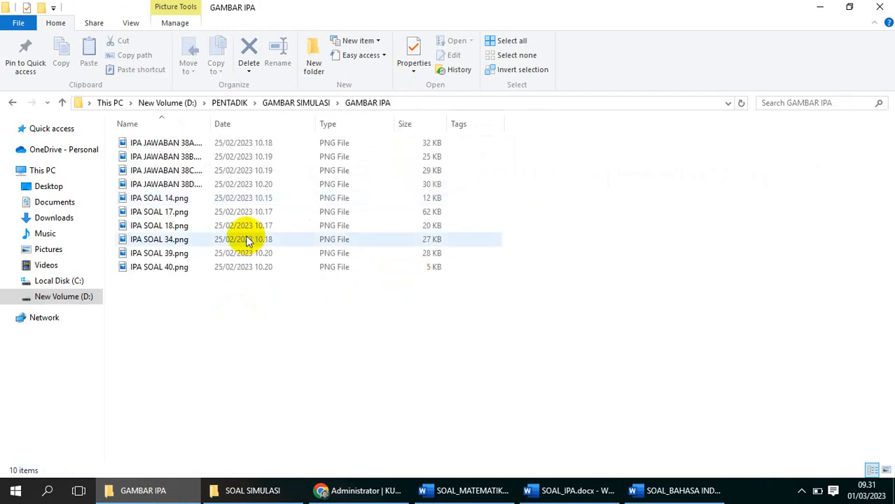
# - Shrink IPA SOAL 17.png proportionally to 133 × 117 px in Paint, save it, and close Paint
pyautogui.rightClick(182, 215)
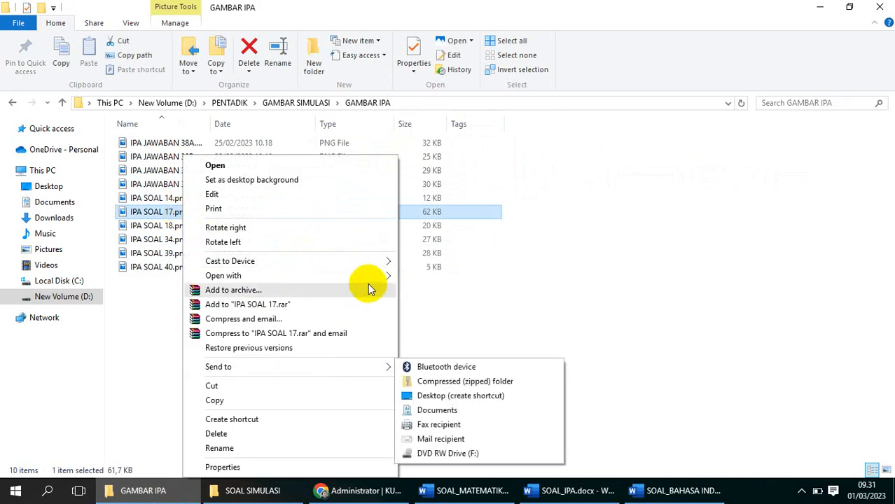
pyautogui.moveTo(368, 278)
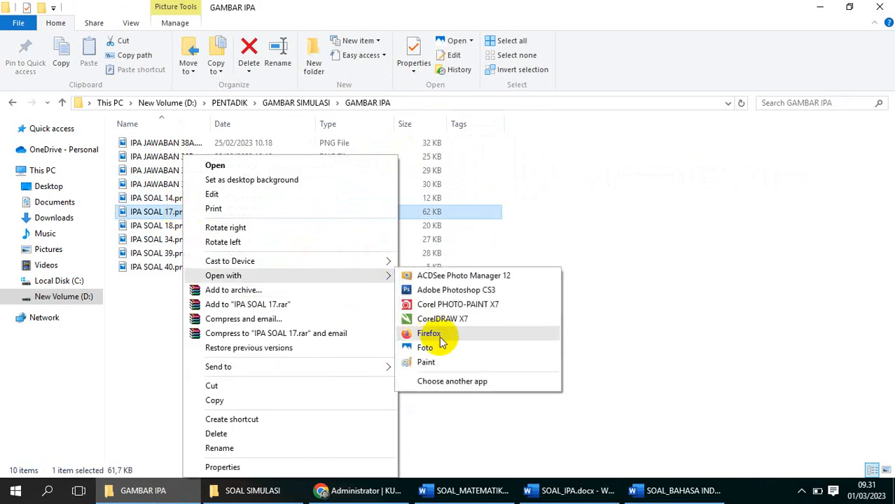
pyautogui.click(389, 361)
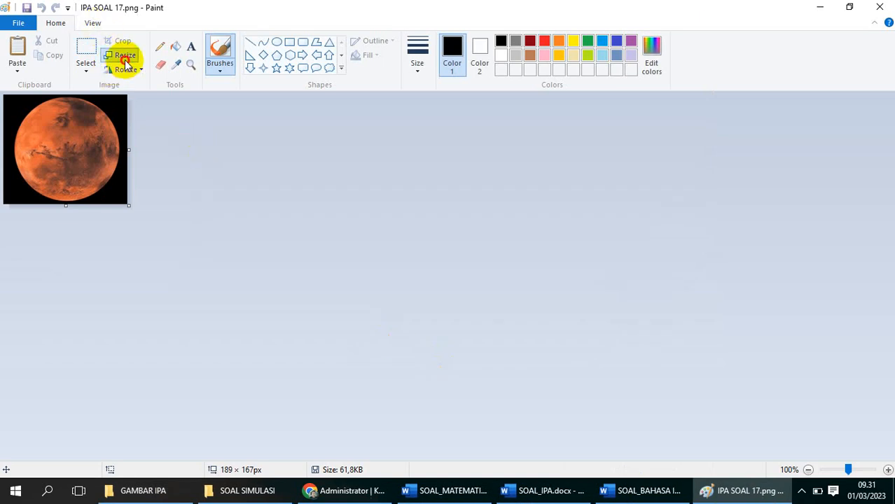
pyautogui.click(124, 56)
pyautogui.moveTo(170, 123); pyautogui.dragTo(121, 124)
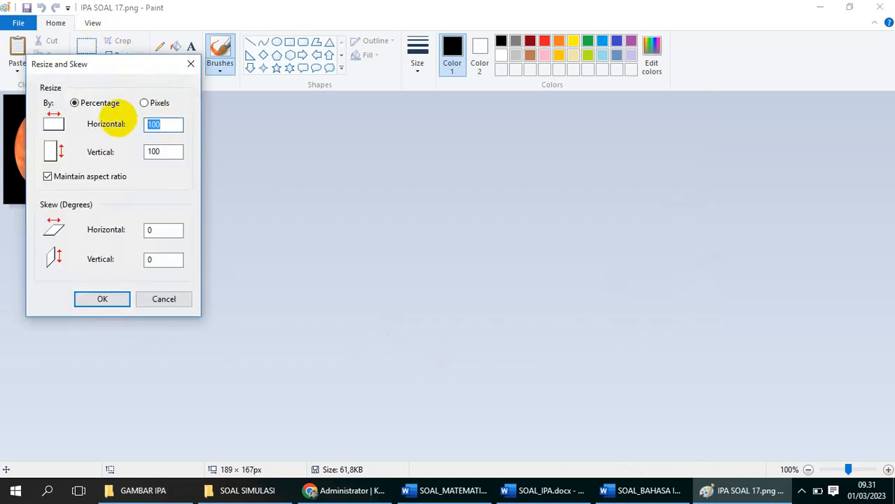
pyautogui.click(101, 299)
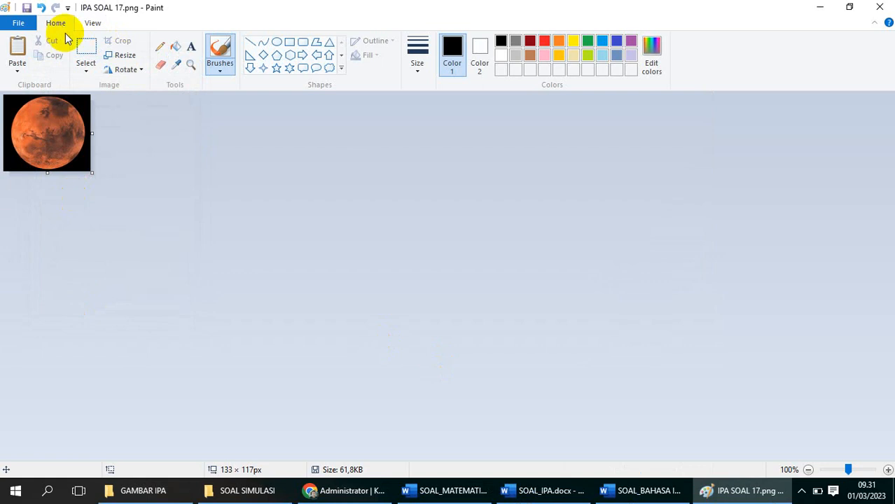
pyautogui.click(28, 10)
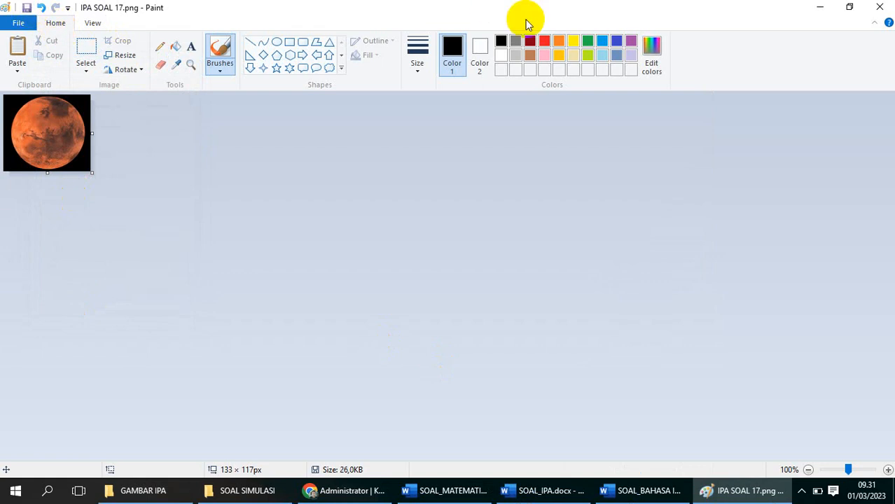
pyautogui.click(880, 7)
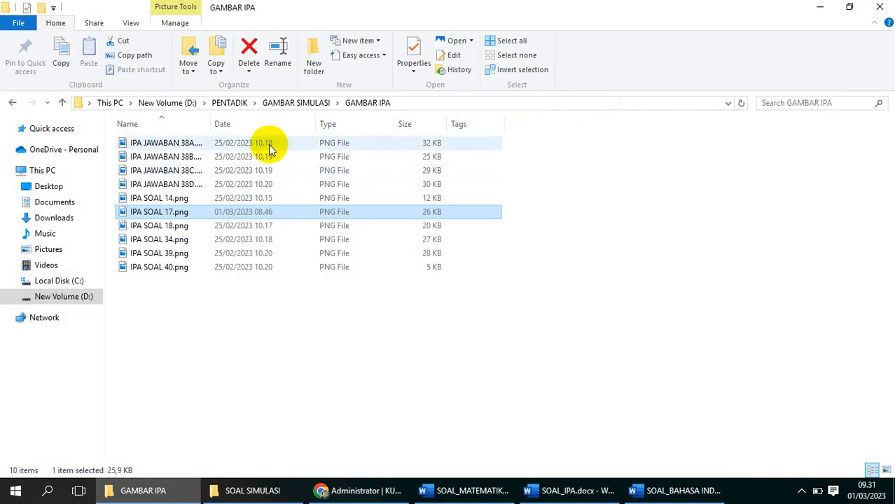
# - Shrink IPA JAWABAN 38A.png to 80% in Paint with its aspect ratio maintained, save it, and close Paint
pyautogui.click(194, 144)
pyautogui.rightClick(194, 149)
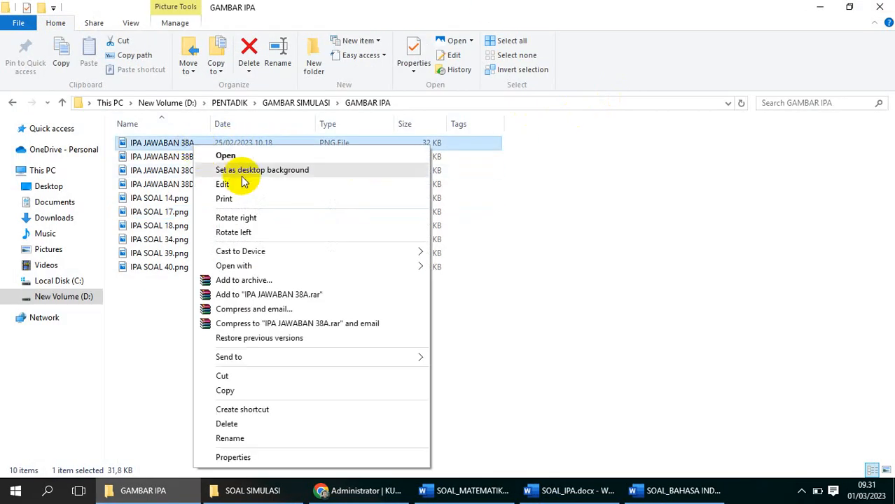
pyautogui.moveTo(354, 263)
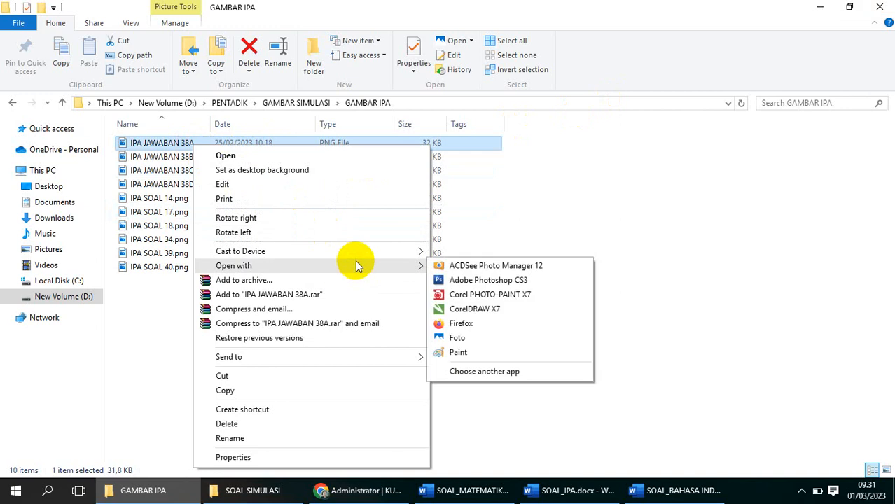
pyautogui.click(514, 352)
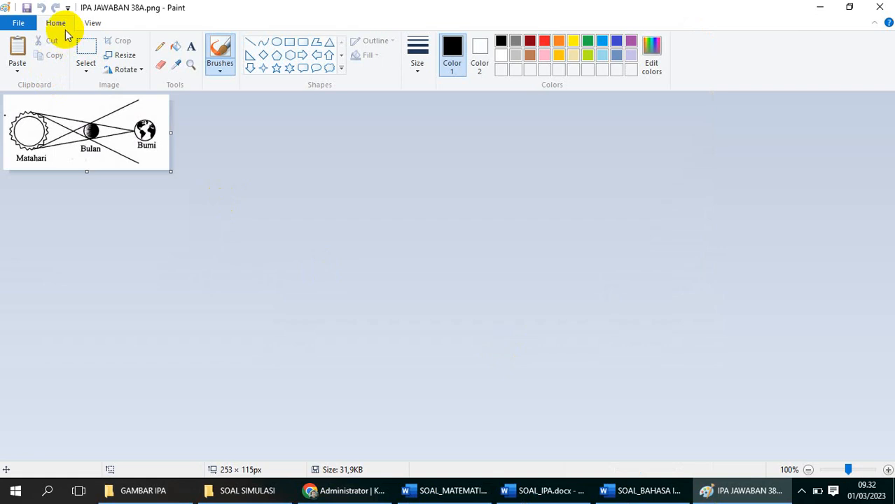
pyautogui.click(123, 55)
pyautogui.moveTo(177, 124); pyautogui.dragTo(113, 126)
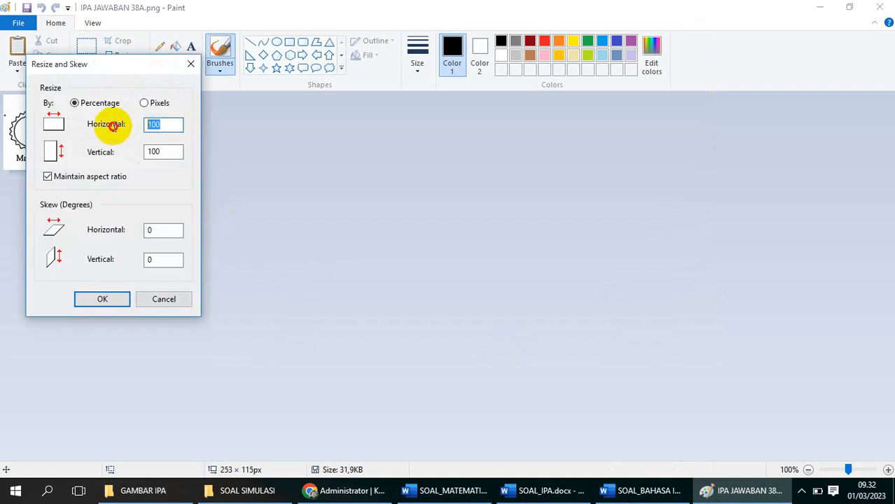
pyautogui.write('80')
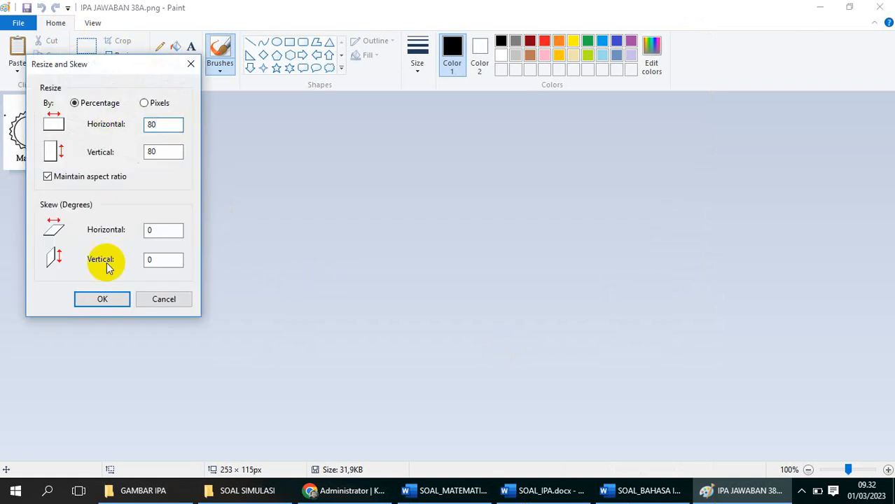
pyautogui.click(102, 299)
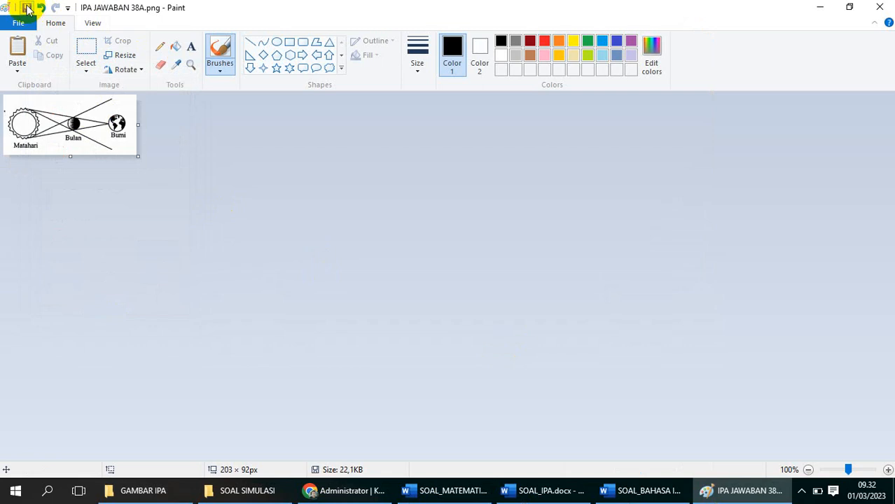
pyautogui.click(27, 8)
pyautogui.click(880, 6)
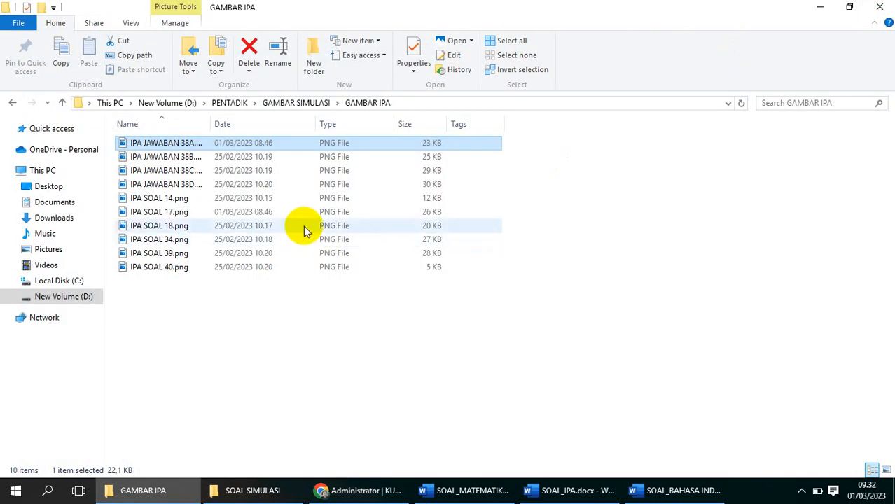
# - Shrink IPA JAWABAN 38D.png to 80% in Paint with its aspect ratio maintained, save it, and close Paint
pyautogui.click(172, 183)
pyautogui.rightClick(168, 183)
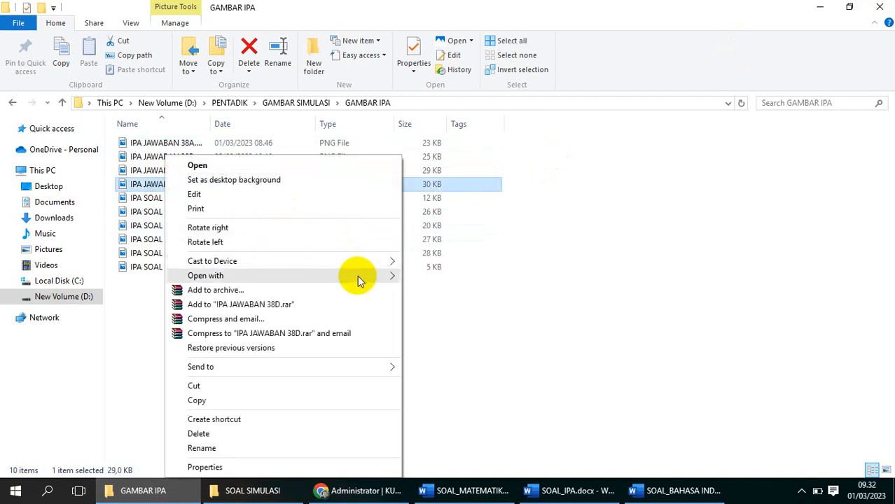
pyautogui.moveTo(358, 276)
pyautogui.click(474, 363)
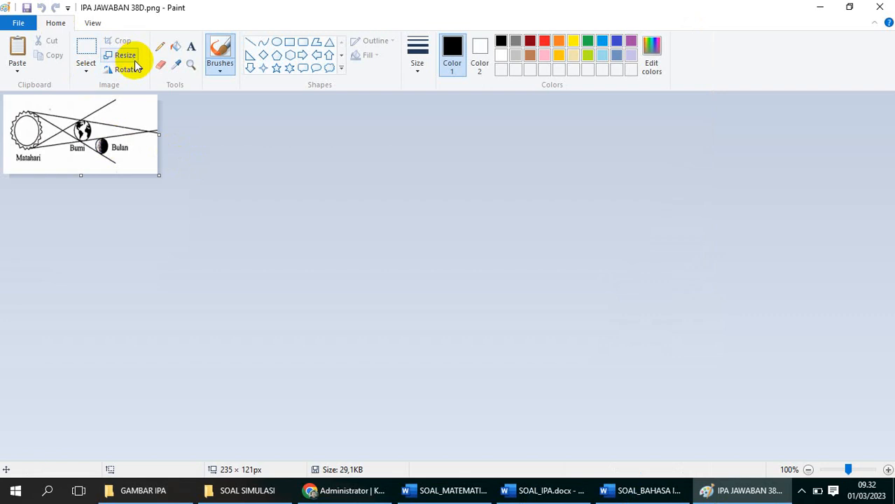
pyautogui.click(126, 56)
pyautogui.moveTo(176, 126); pyautogui.dragTo(130, 133)
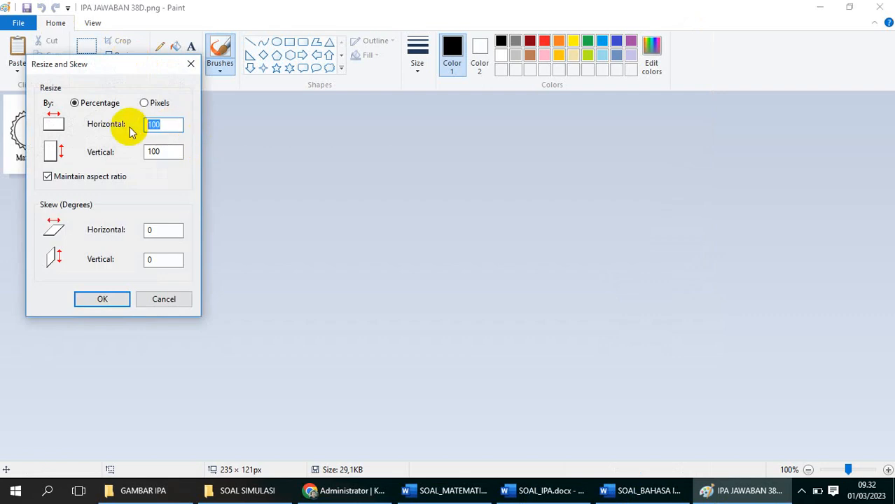
pyautogui.click(115, 300)
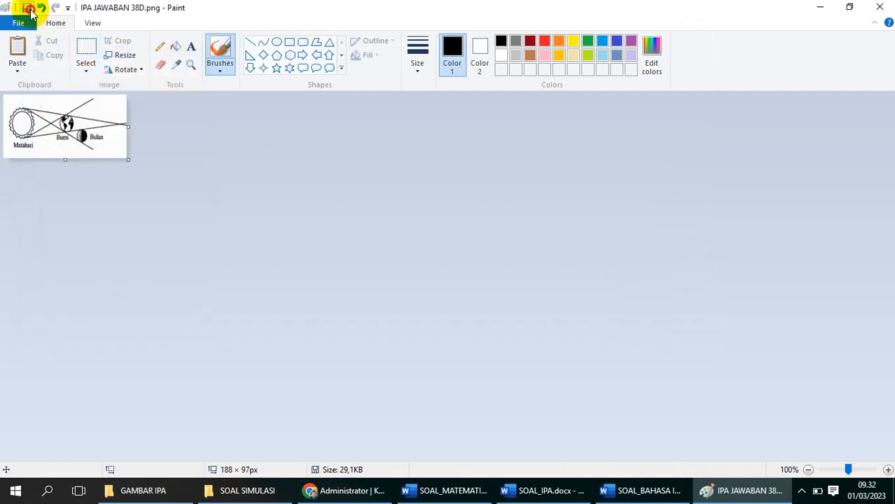
pyautogui.click(28, 9)
pyautogui.click(881, 9)
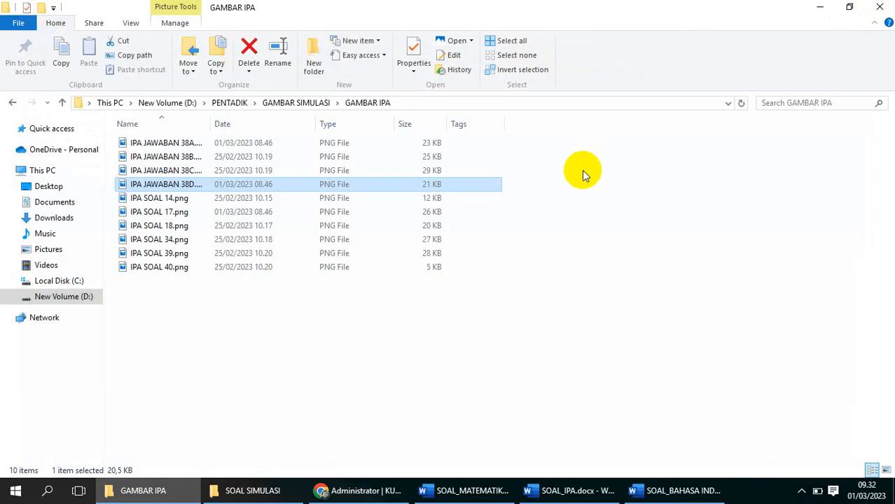
# - Shrink IPA JAWABAN 38C.png to 80% in Paint with its aspect ratio maintained, save it, and close Paint
pyautogui.click(322, 324)
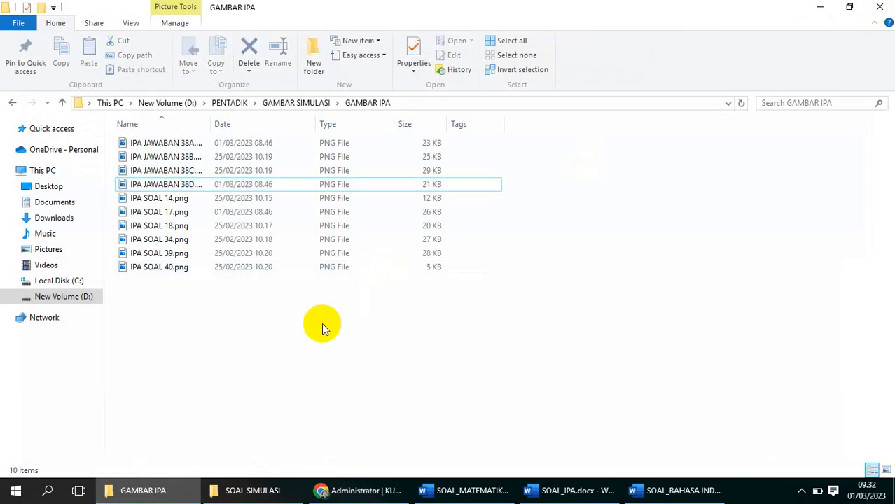
pyautogui.rightClick(183, 172)
pyautogui.moveTo(393, 279)
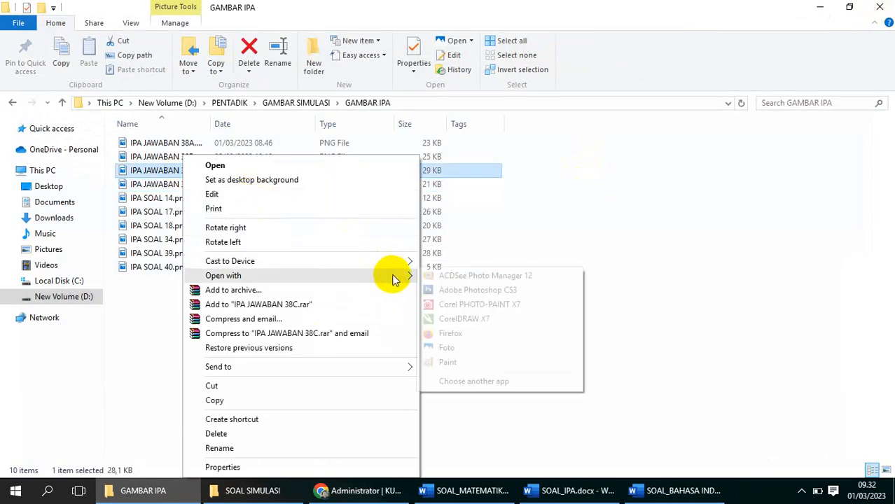
pyautogui.click(470, 362)
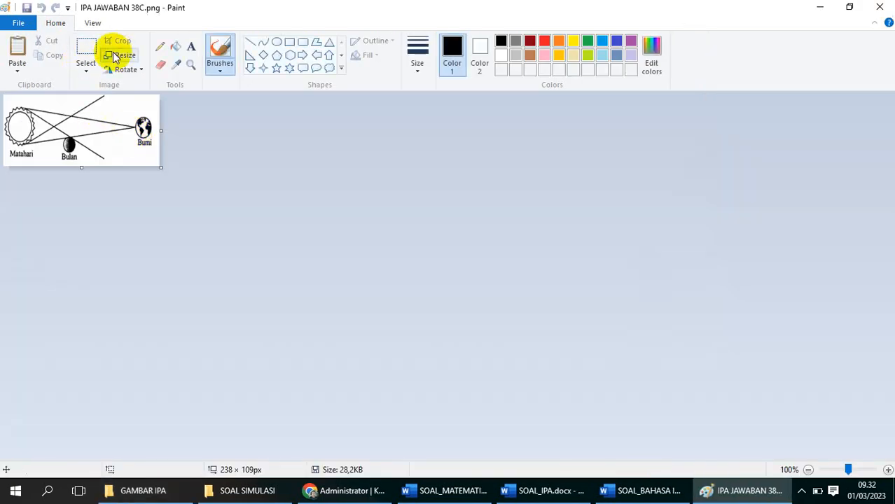
pyautogui.click(115, 56)
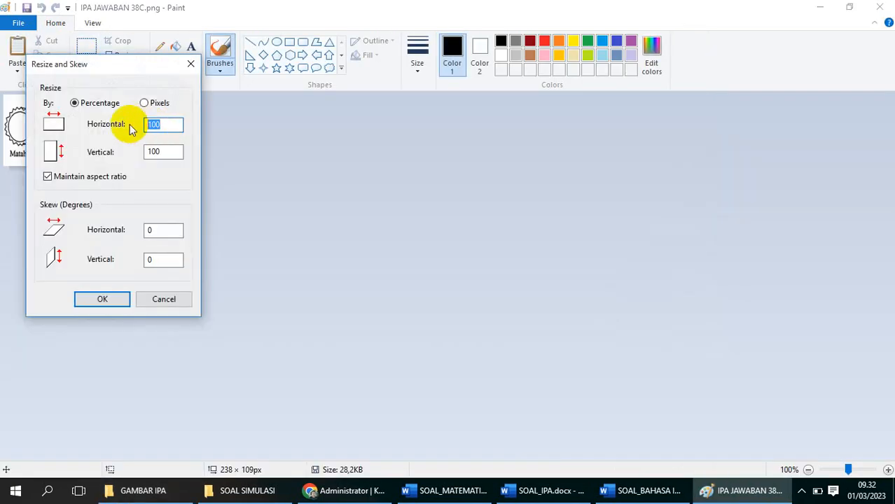
pyautogui.click(106, 299)
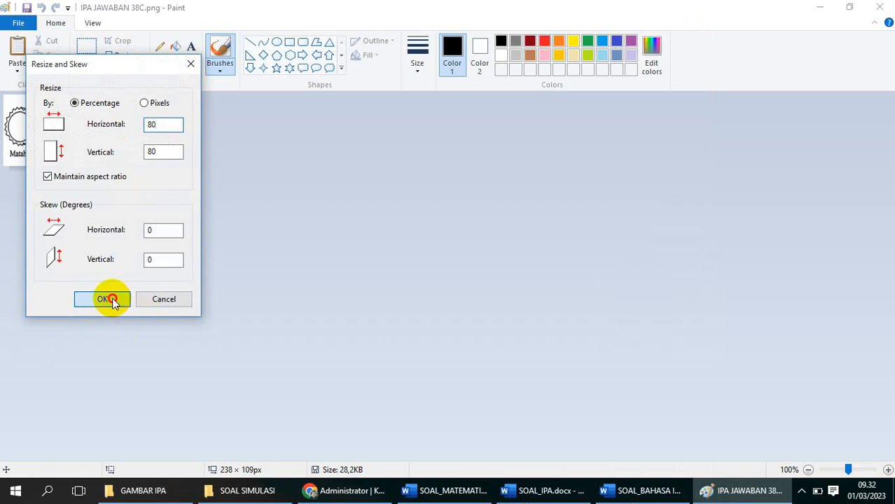
pyautogui.click(25, 9)
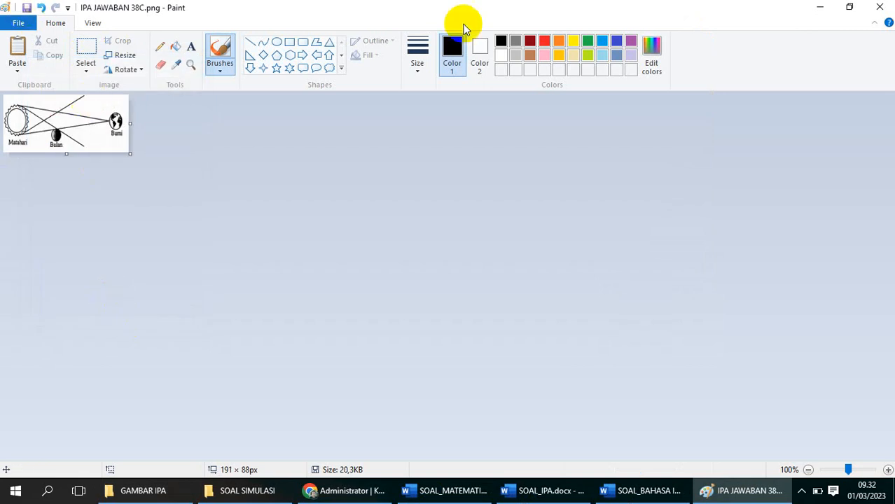
pyautogui.click(884, 6)
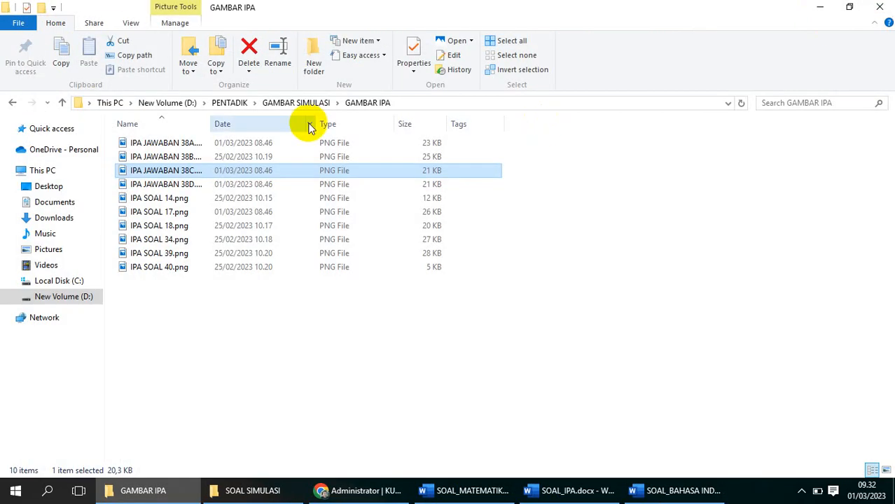
# - Go back up to the GAMBAR SIMULASI folder, and switch to compresspng.com in Chrome to clear its old image queue
pyautogui.click(290, 100)
pyautogui.click(217, 271)
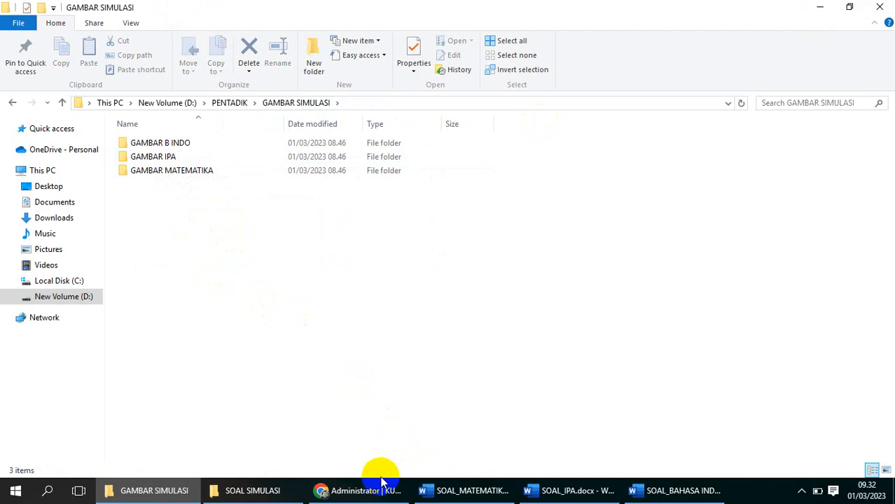
pyautogui.click(378, 490)
pyautogui.click(569, 6)
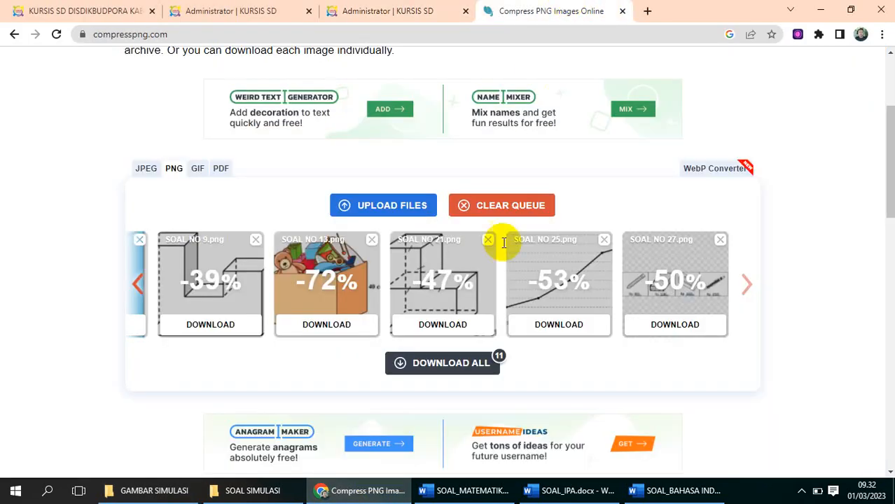
pyautogui.click(516, 209)
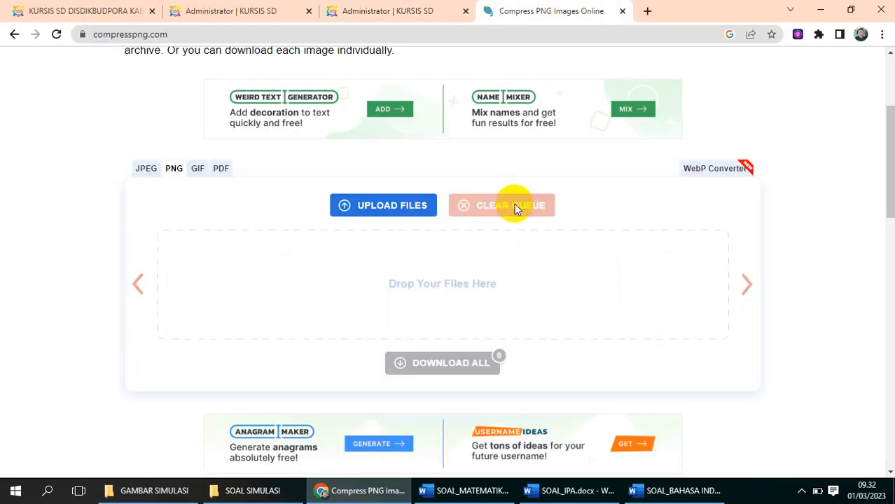
# - Upload all PNG images from the GAMBAR IPA folder to compresspng.com for compression
pyautogui.click(397, 205)
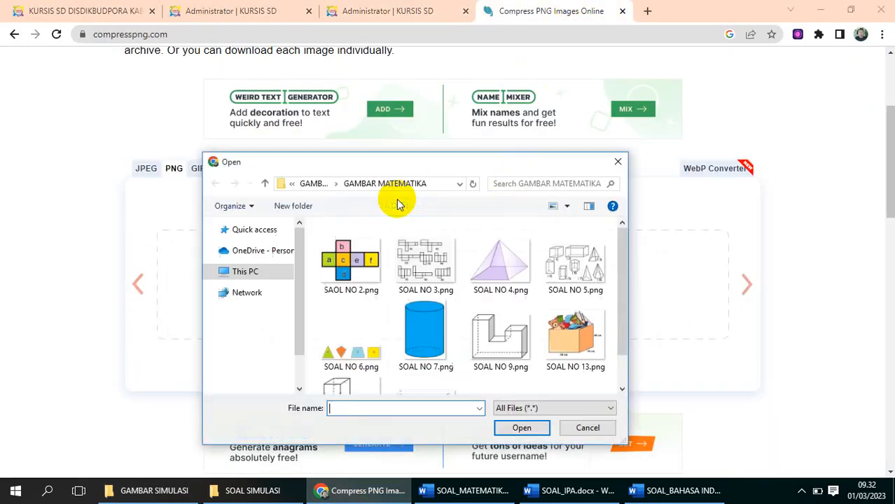
pyautogui.click(309, 184)
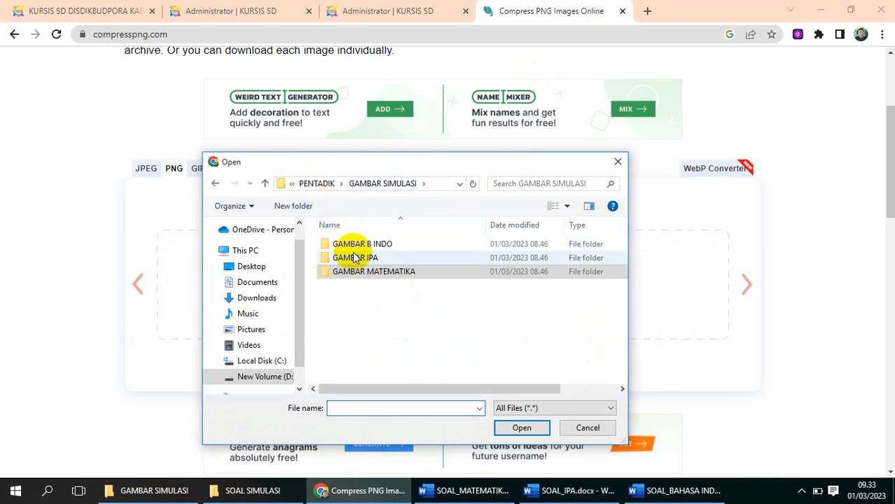
pyautogui.doubleClick(343, 257)
pyautogui.click(344, 258)
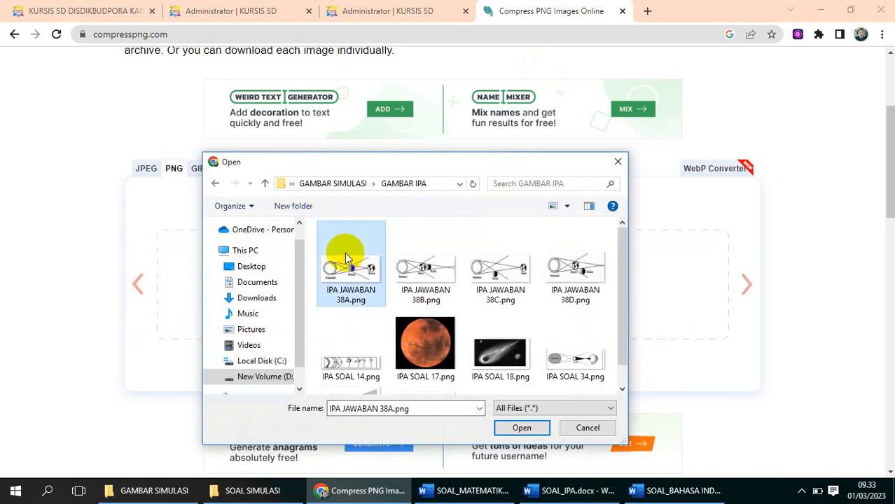
pyautogui.hotkey('ctrl', 'a')
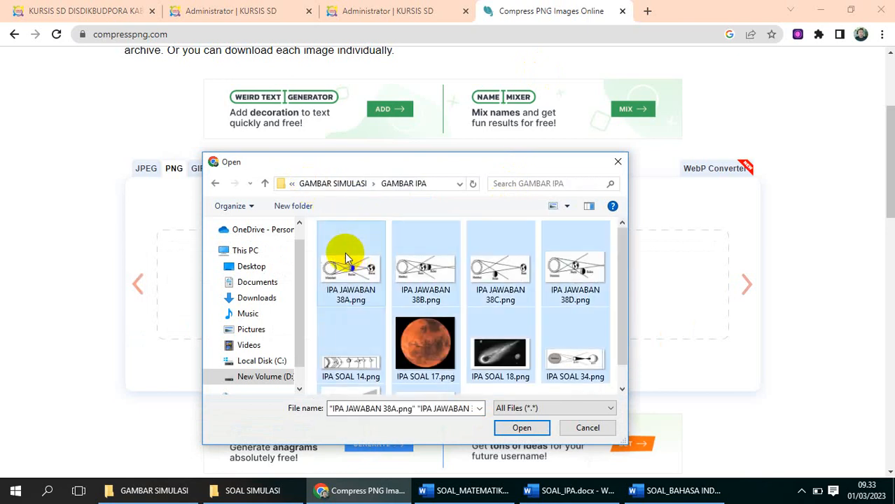
pyautogui.click(522, 429)
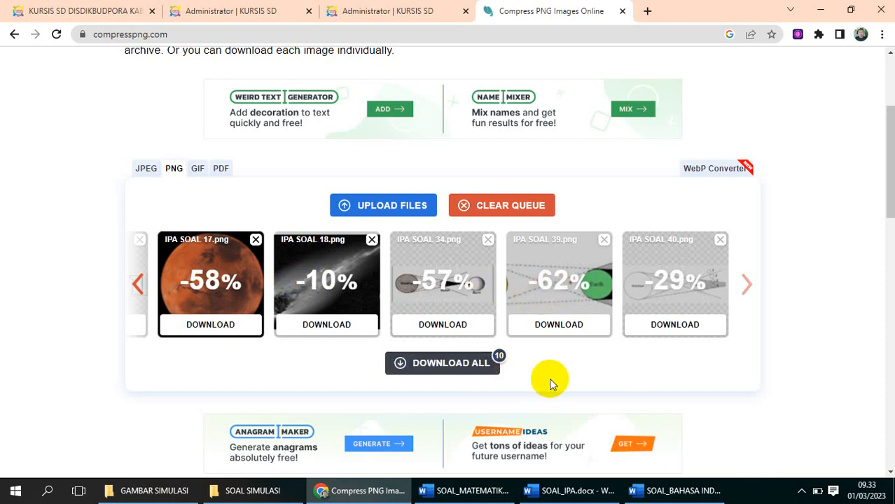
# - Request the download of all compressed images and create a SOAL IPA folder for them inside SOAL KOMPRESS
pyautogui.click(441, 367)
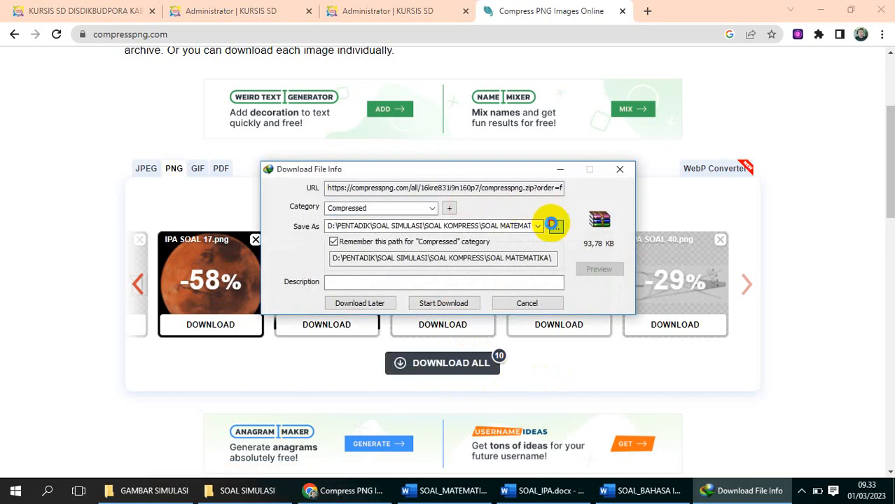
pyautogui.click(555, 226)
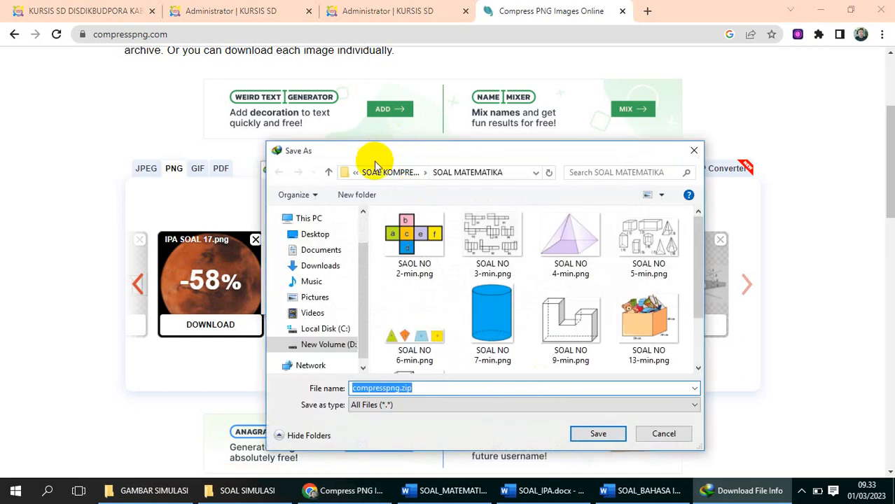
pyautogui.click(374, 173)
pyautogui.click(357, 196)
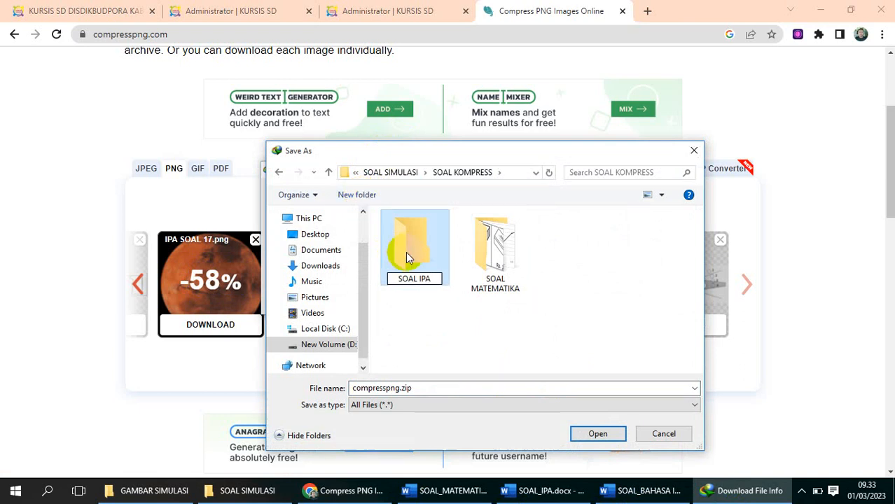
pyautogui.click(425, 304)
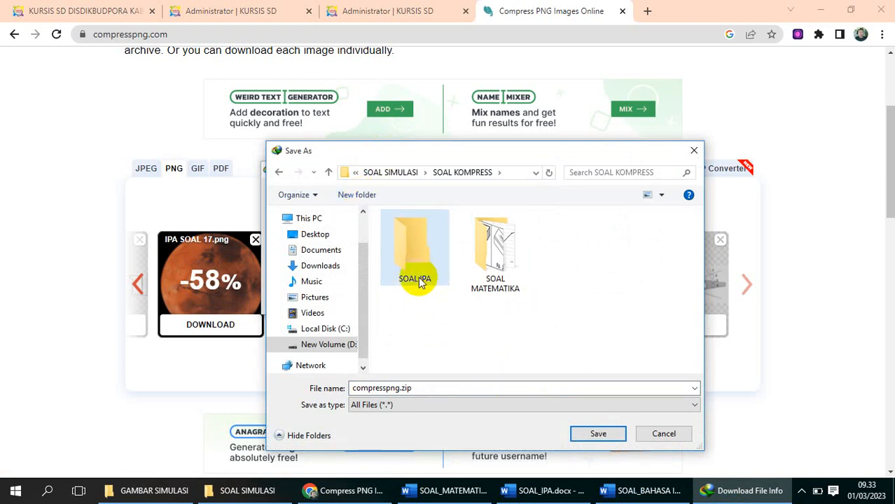
# - Set the SOAL IPA folder as the save location for compresspng.zip and download the archive
pyautogui.click(416, 278)
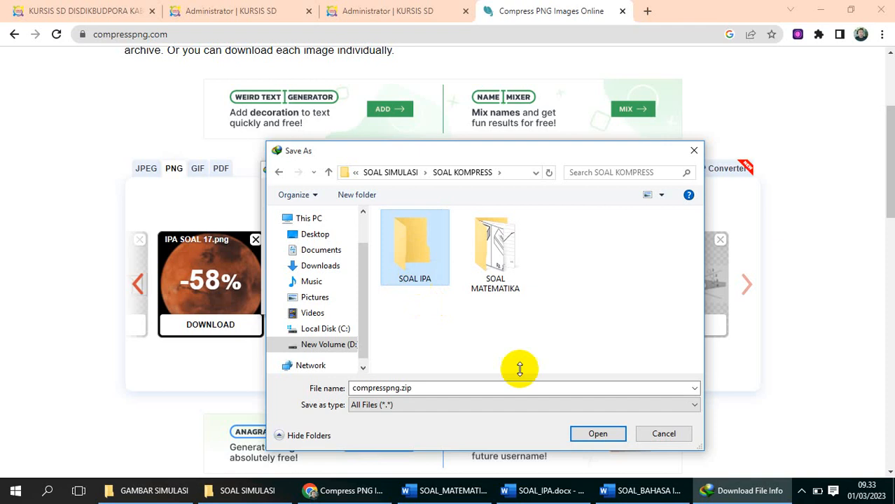
pyautogui.doubleClick(416, 254)
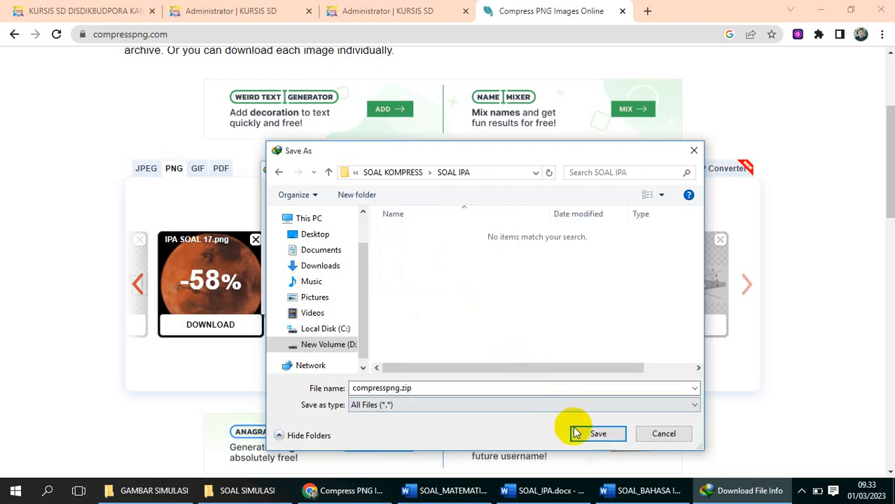
pyautogui.click(597, 434)
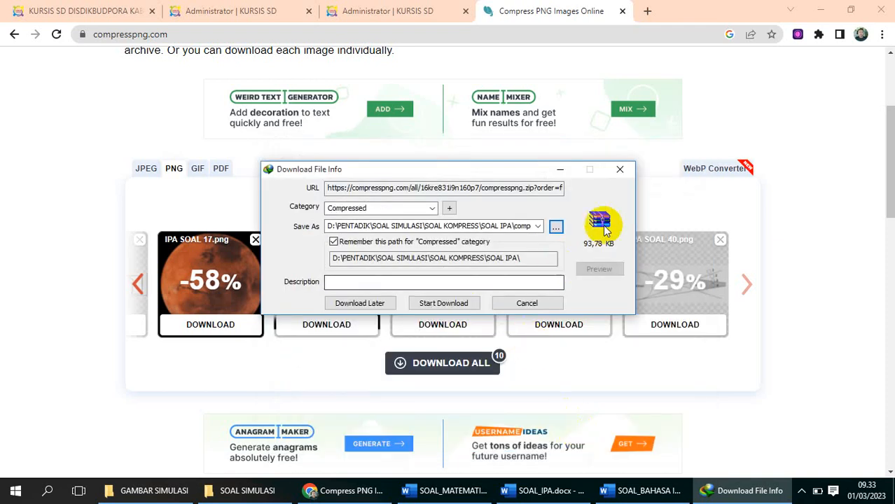
pyautogui.click(443, 306)
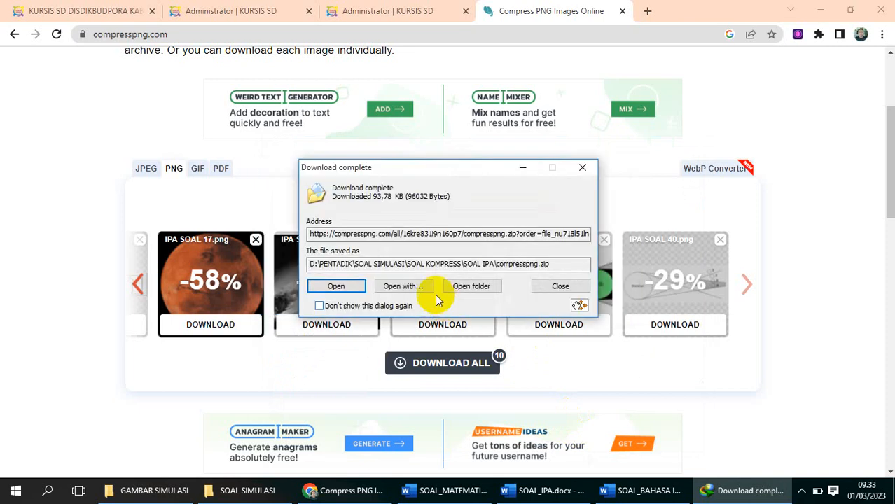
# - Open the SOAL IPA download folder, extract compresspng.zip there, and permanently delete the archive
pyautogui.click(459, 286)
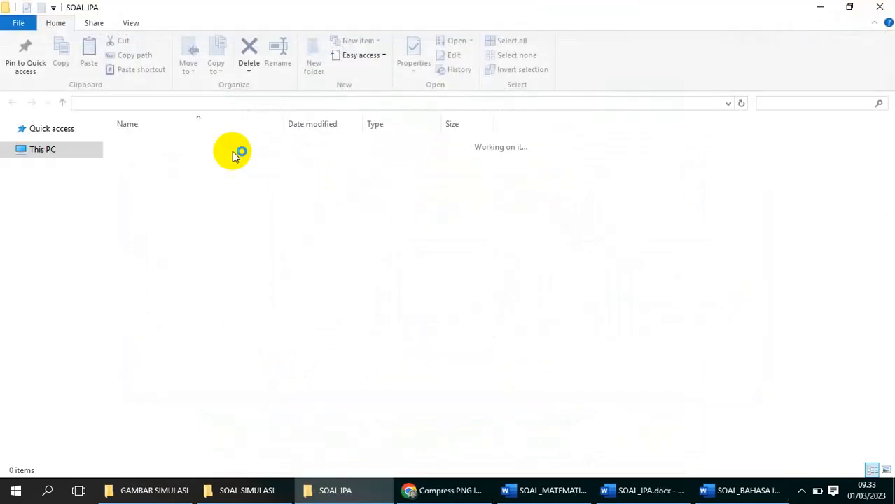
pyautogui.rightClick(172, 149)
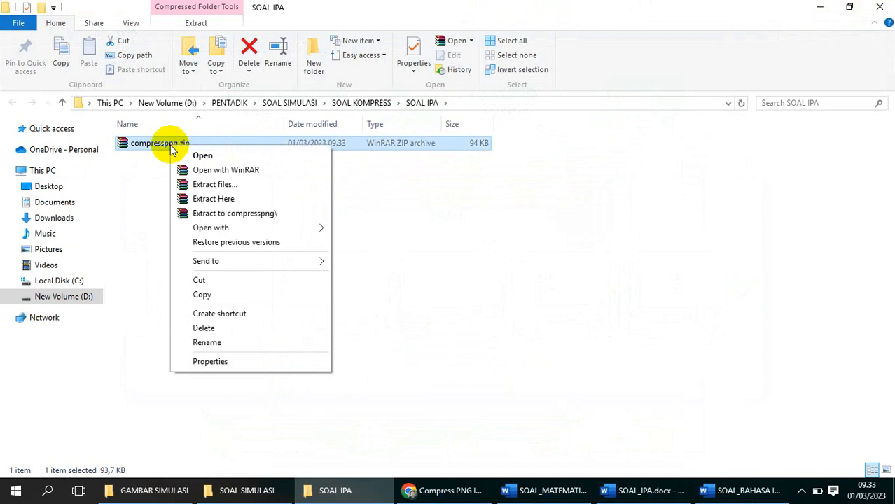
pyautogui.click(213, 198)
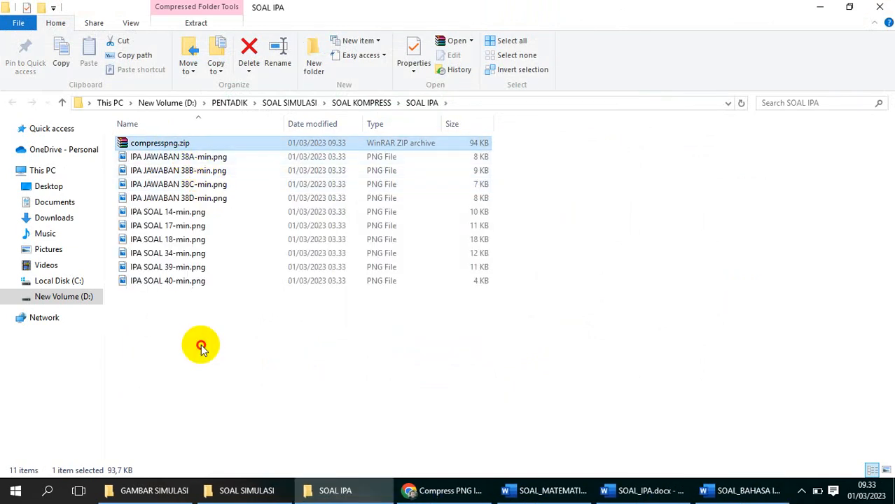
pyautogui.click(199, 343)
pyautogui.click(158, 148)
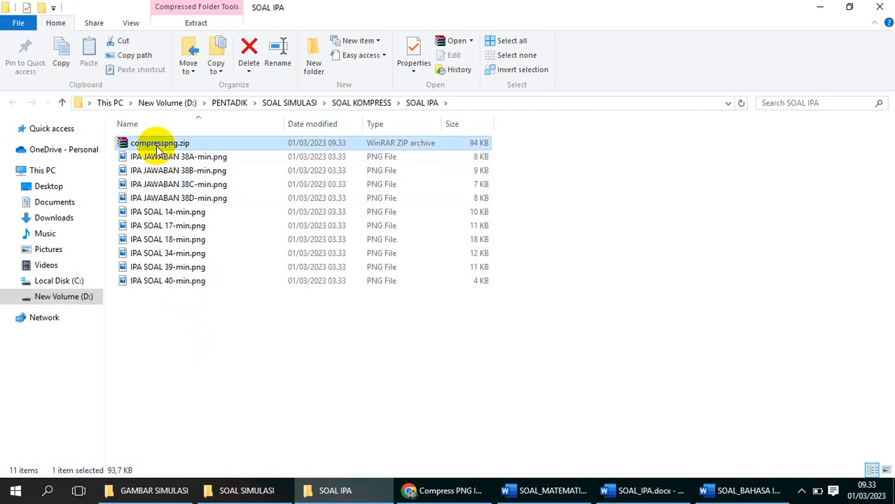
pyautogui.hotkey('shift', 'Delete')
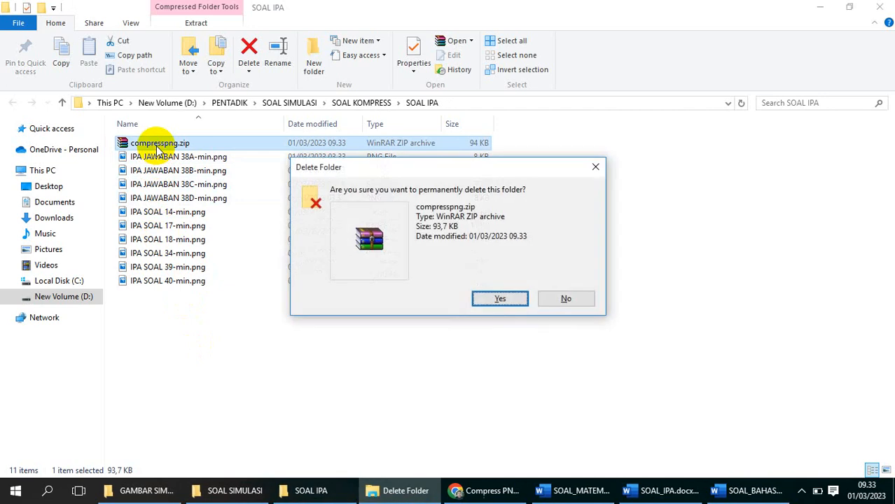
pyautogui.click(512, 300)
# - Show the extracted images in the SOAL IPA folder as large icons
pyautogui.rightClick(175, 364)
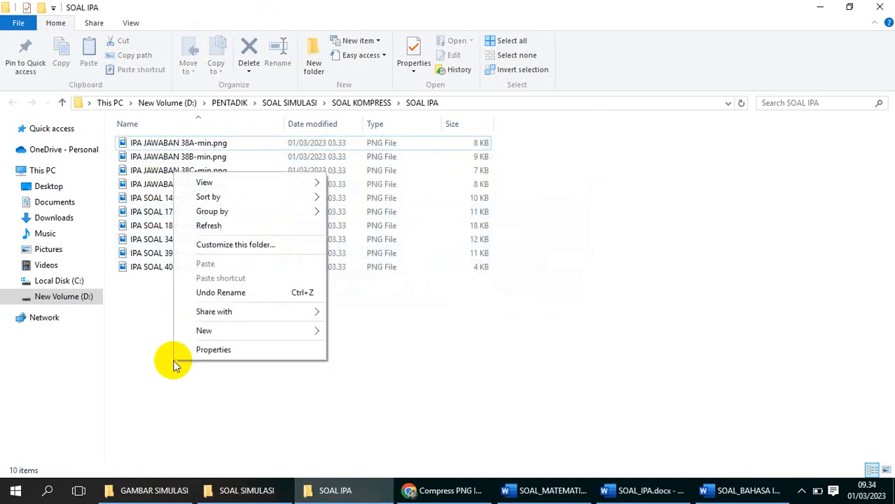
pyautogui.moveTo(300, 182)
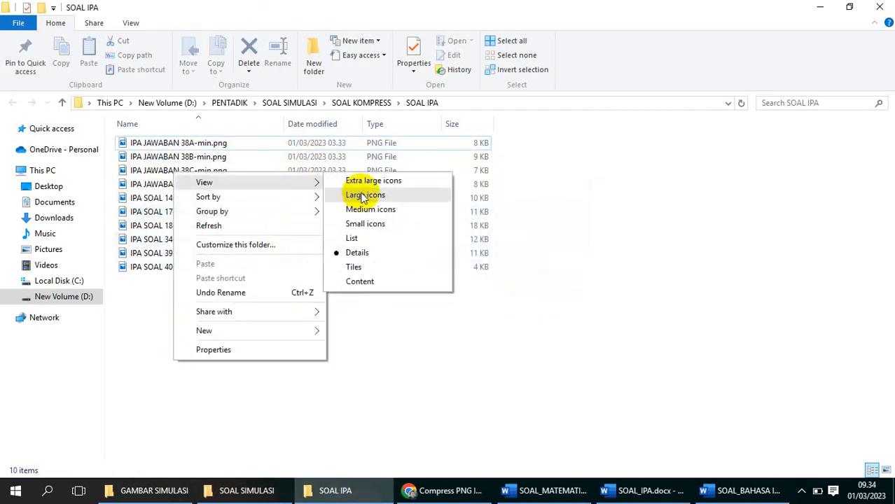
pyautogui.click(364, 196)
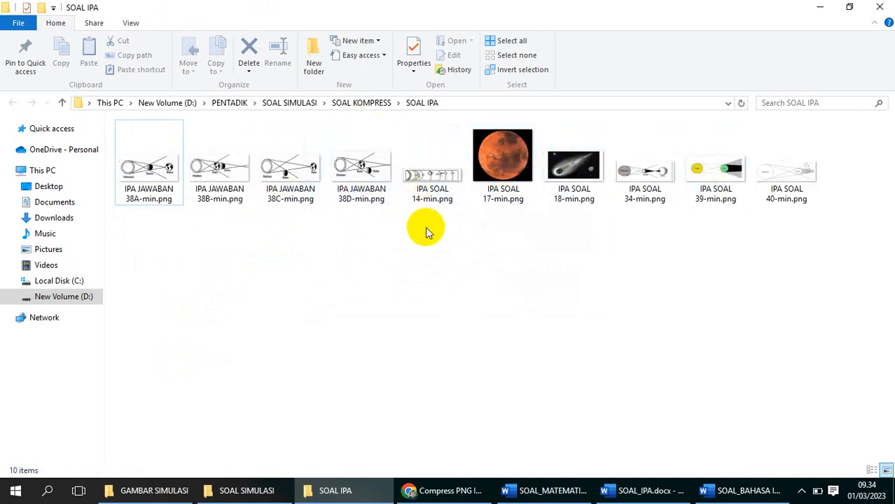
# - Go up to the SOAL KOMPRESS folder and show its contents in Details view
pyautogui.click(367, 103)
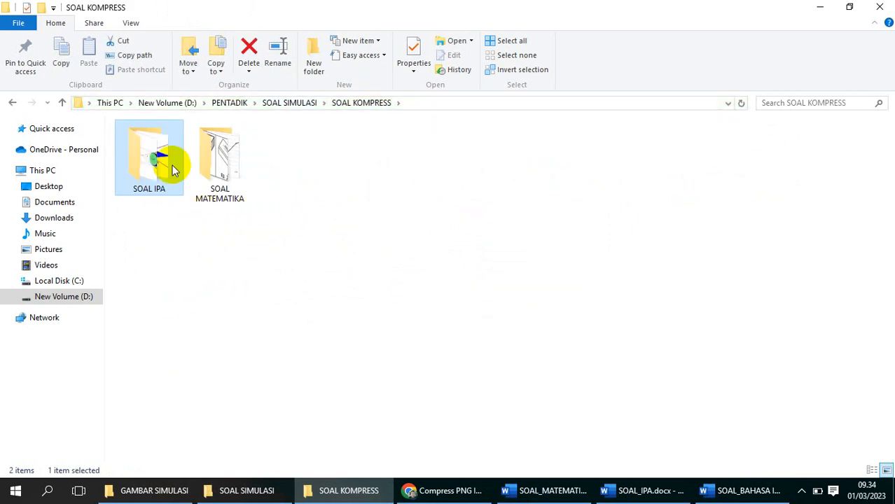
pyautogui.rightClick(186, 259)
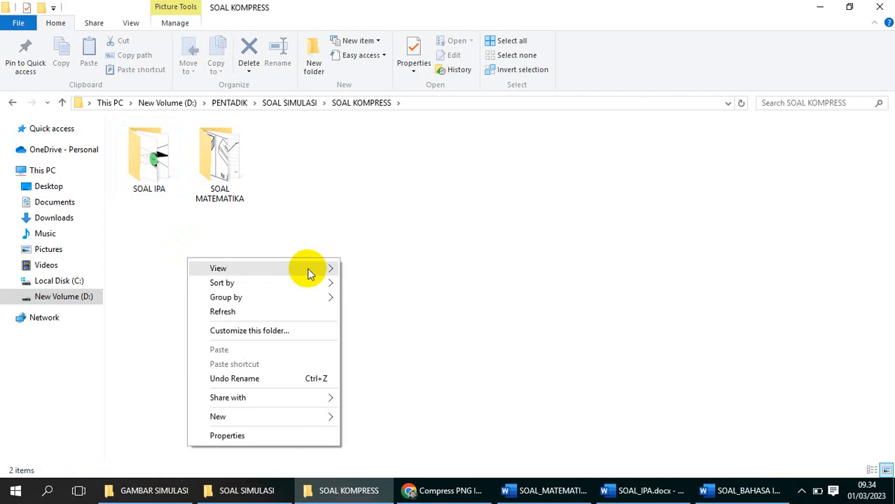
pyautogui.moveTo(310, 271)
pyautogui.click(418, 339)
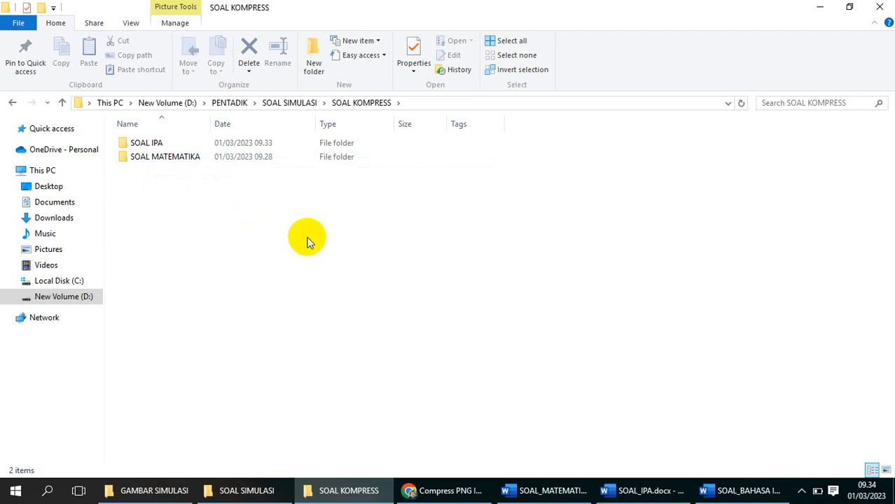
# - Check the compressed images in the SOAL MATEMATIKA folder, and return to SOAL KOMPRESS
pyautogui.click(168, 163)
pyautogui.doubleClick(168, 162)
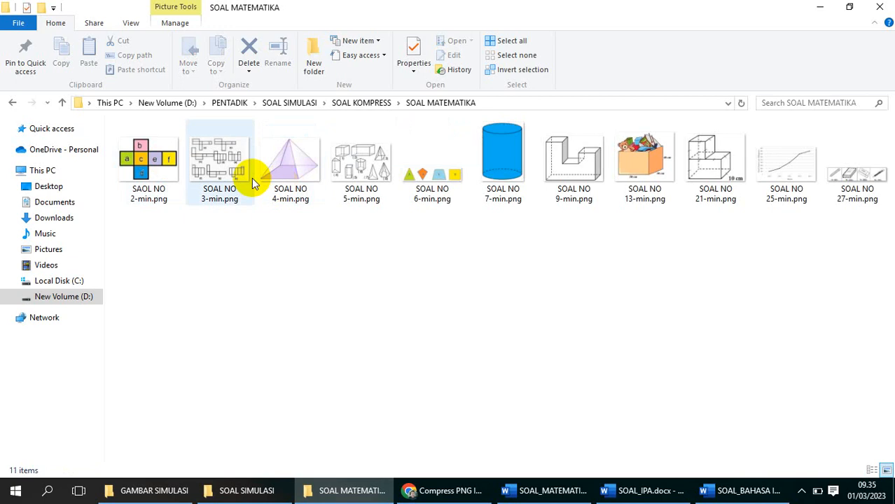
pyautogui.click(362, 103)
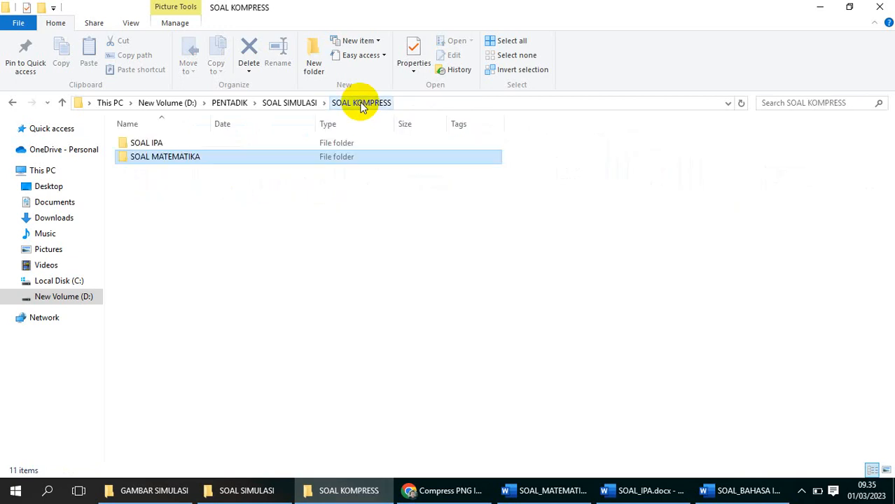
pyautogui.click(194, 222)
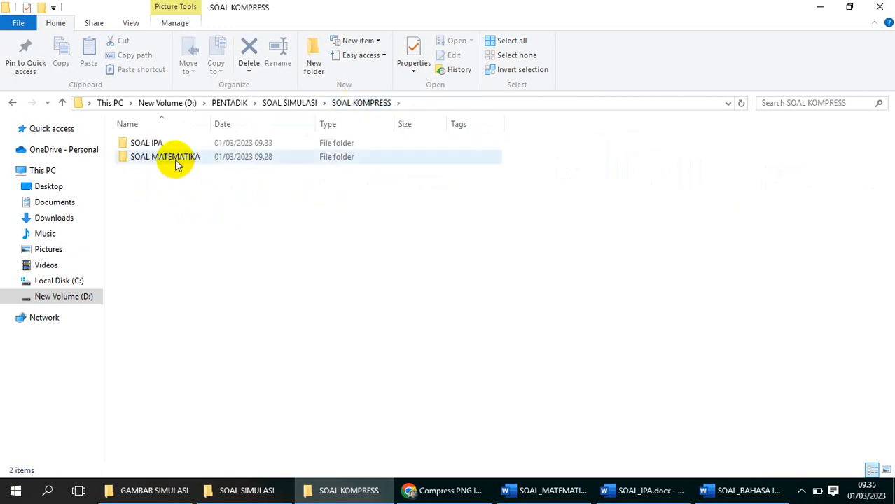